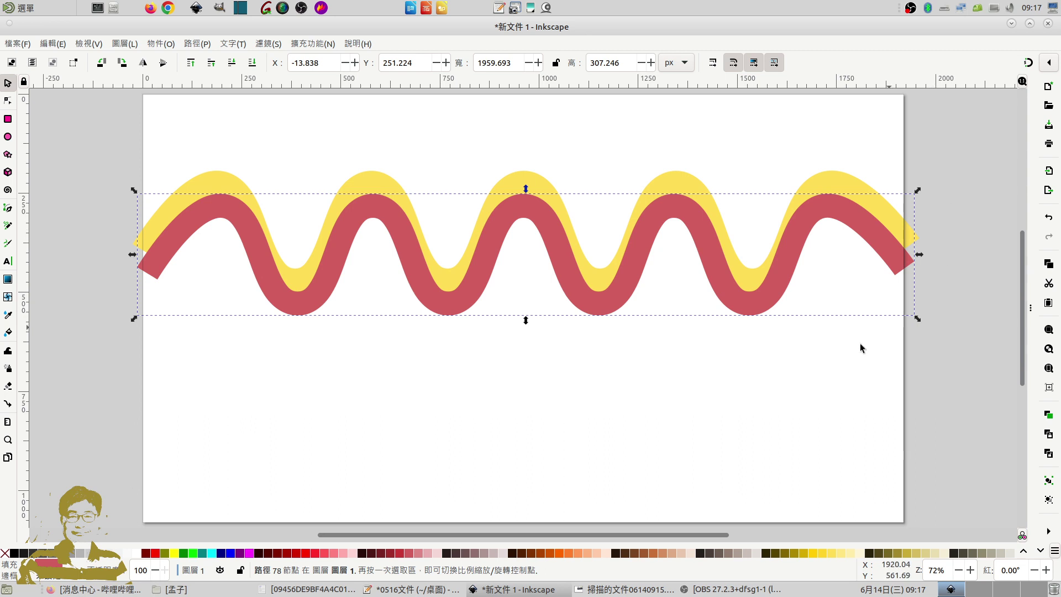
- Deselect the stripes and briefly view the scanned reference image before returning to the drawing
click(854, 384)
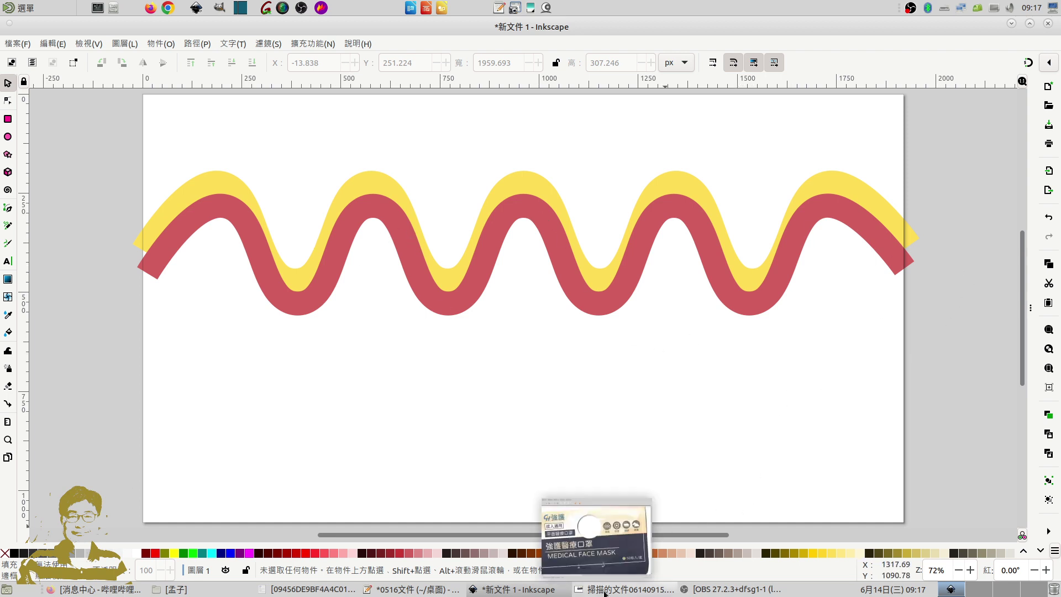
click(624, 589)
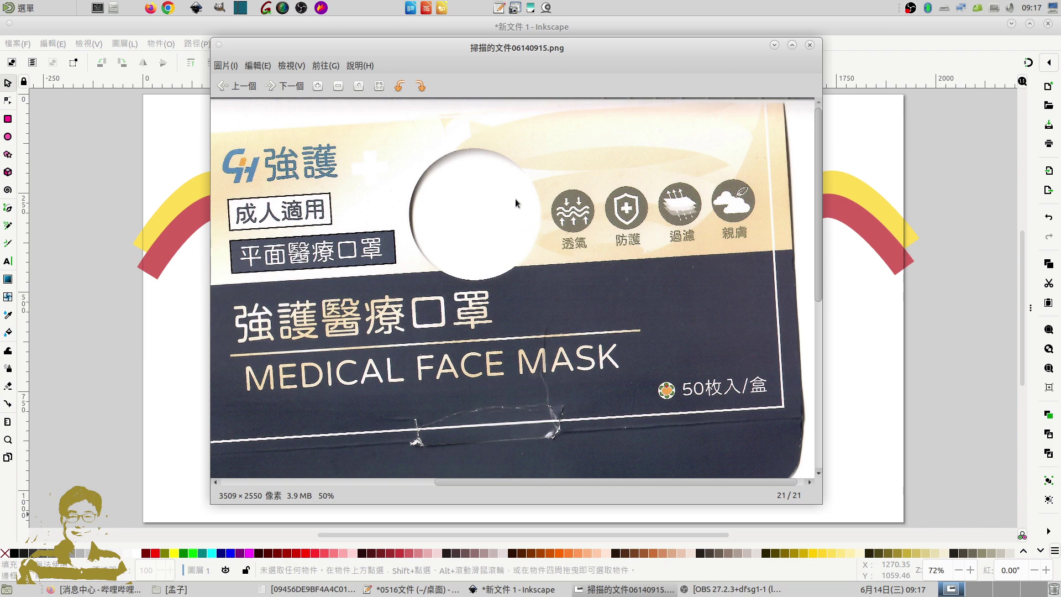
click(773, 46)
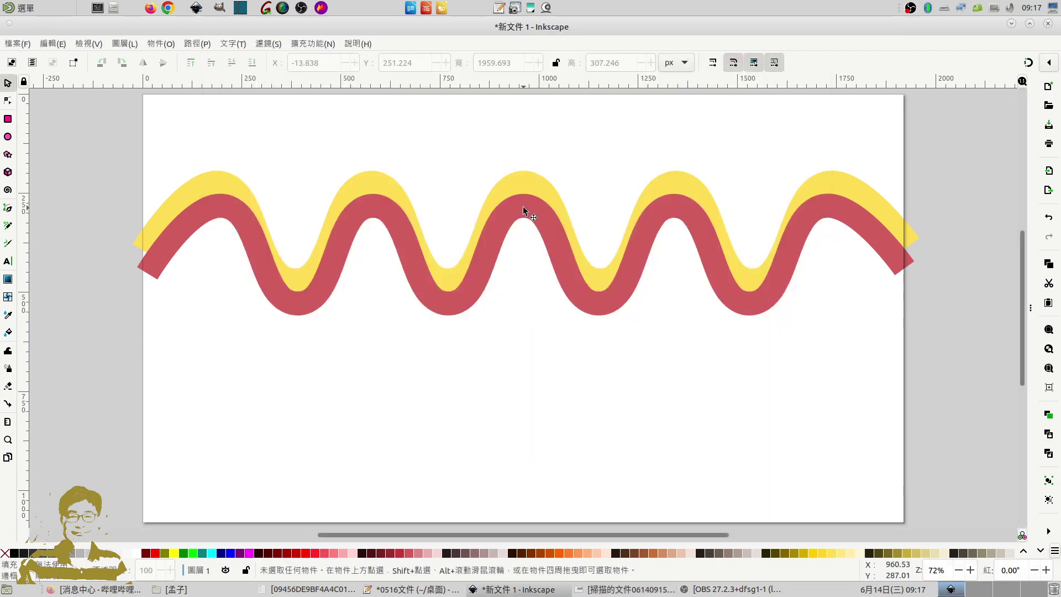
- Drag the red wave, then the offset yellow wave, down to the page bottom
drag(519, 224, 472, 457)
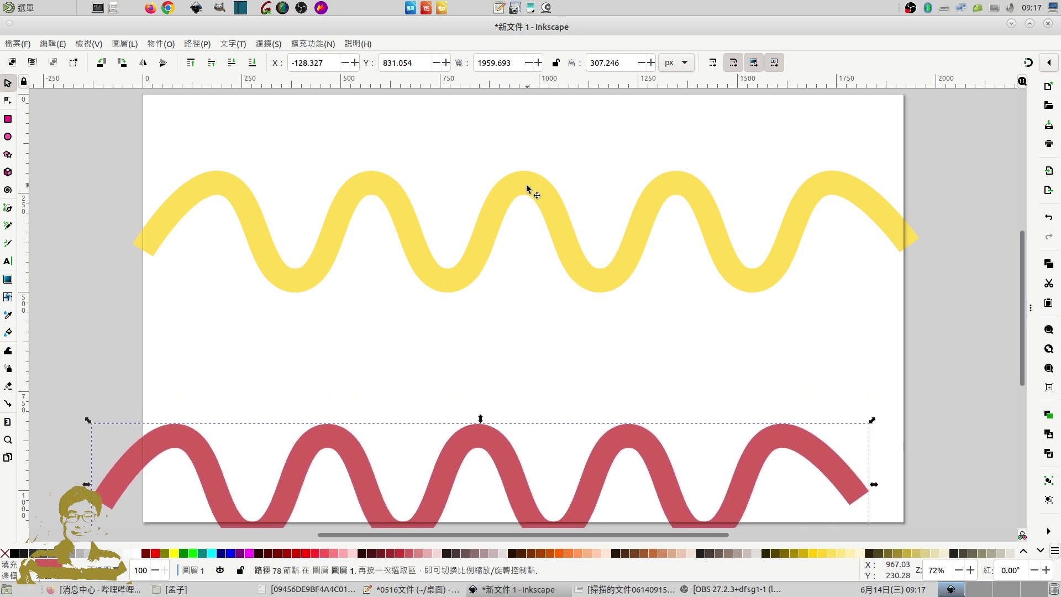
mouse_move(527, 187)
mouse_down()
mouse_move(493, 452)
mouse_move(471, 426)
mouse_up()
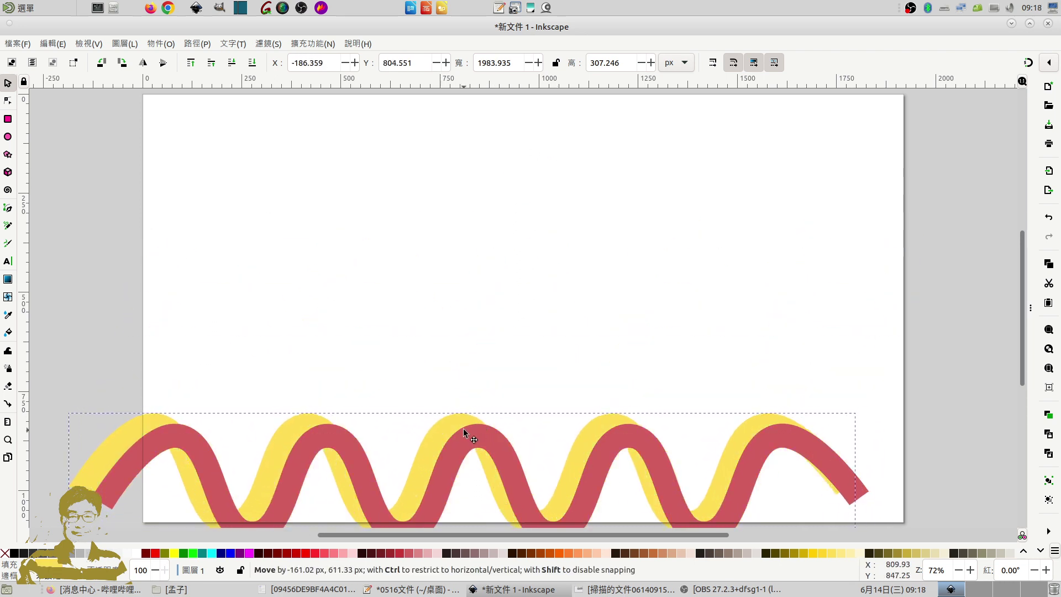
mouse_move(471, 426)
mouse_down()
mouse_move(500, 408)
mouse_move(489, 429)
mouse_move(464, 428)
mouse_up()
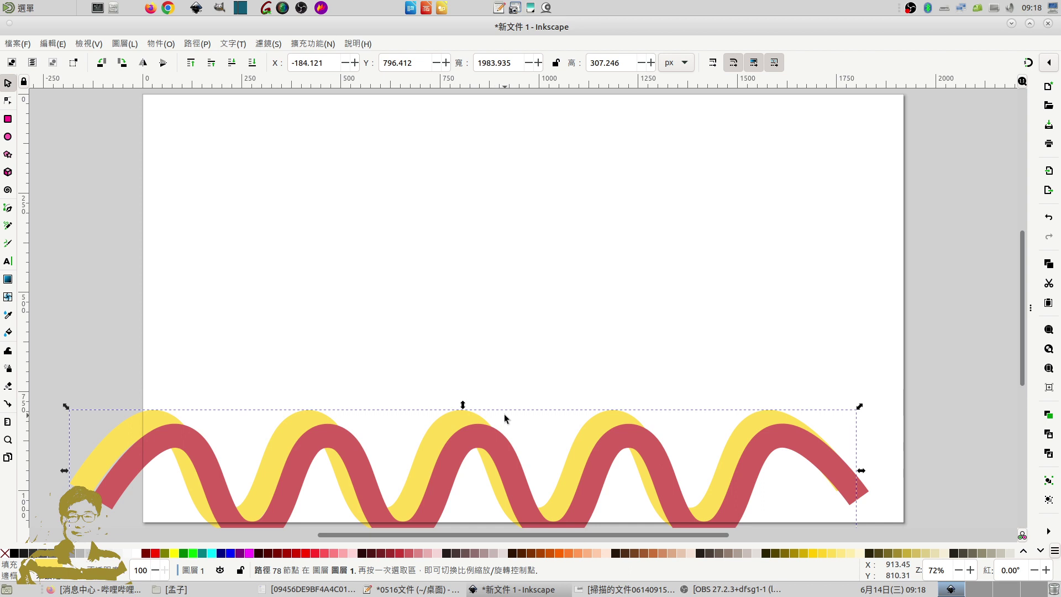
click(656, 379)
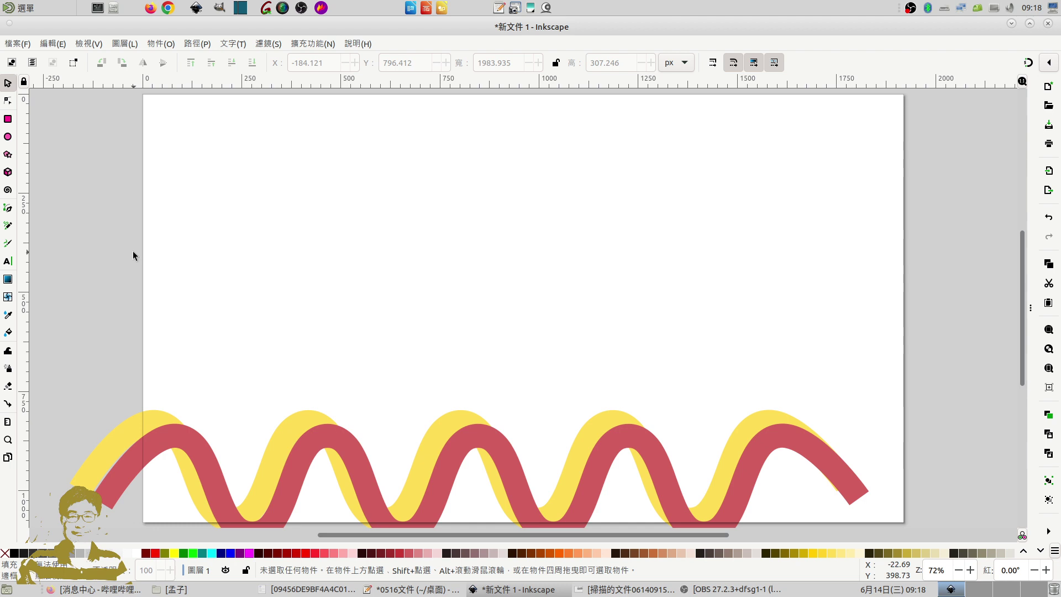
click(7, 209)
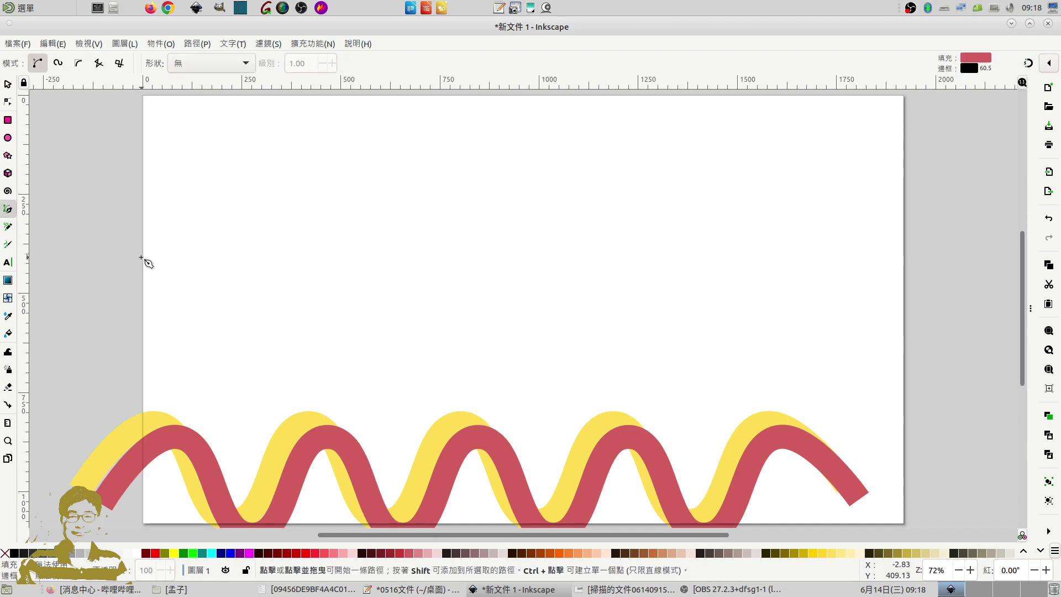
- Draw a zigzag path of peaks and valleys across the upper page with the Pen tool
click(131, 254)
click(251, 142)
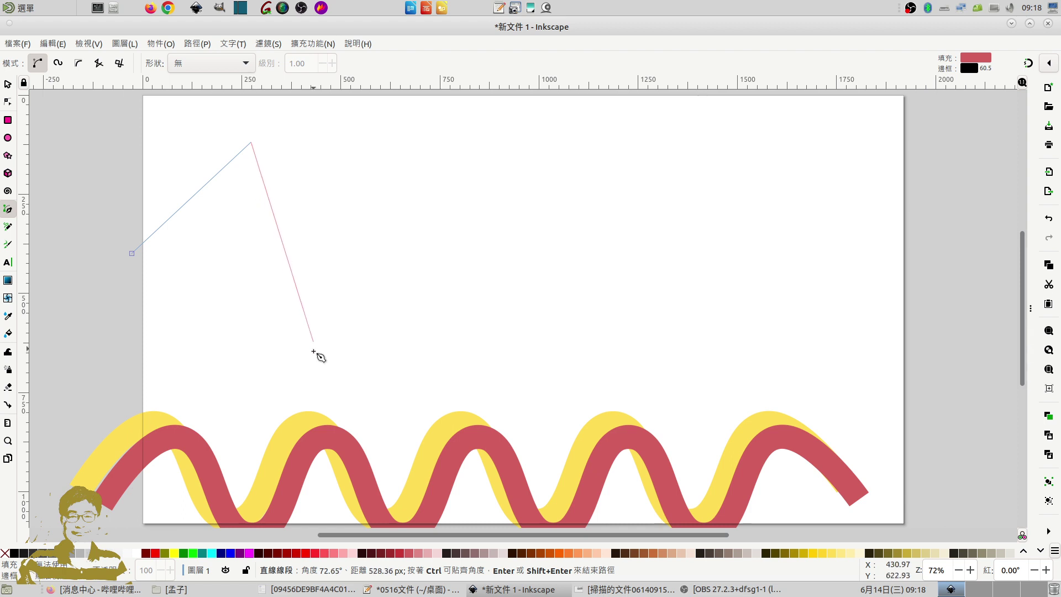
click(313, 351)
click(376, 200)
click(439, 291)
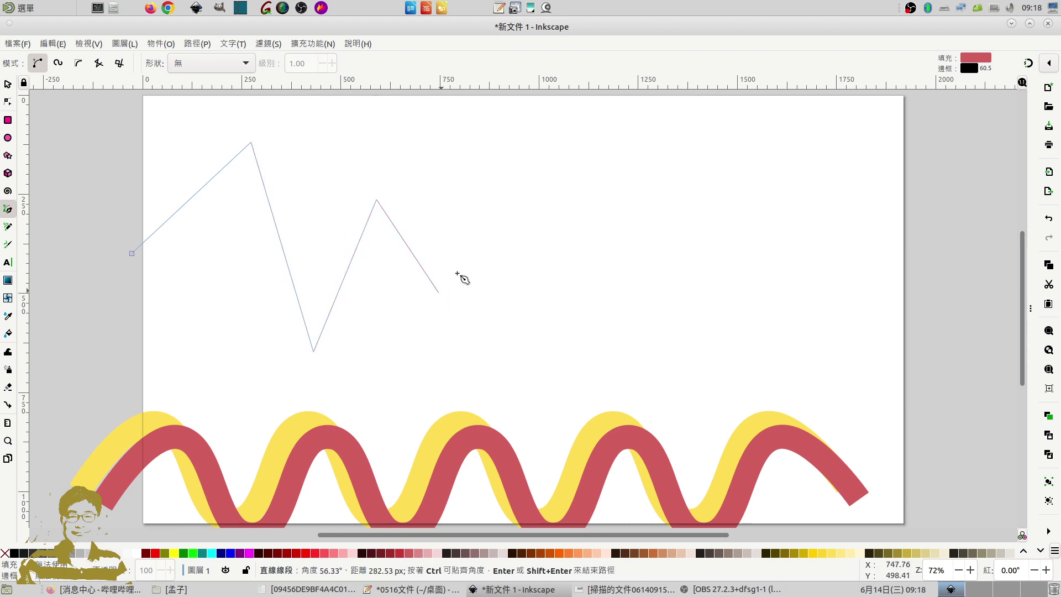
click(540, 146)
click(555, 337)
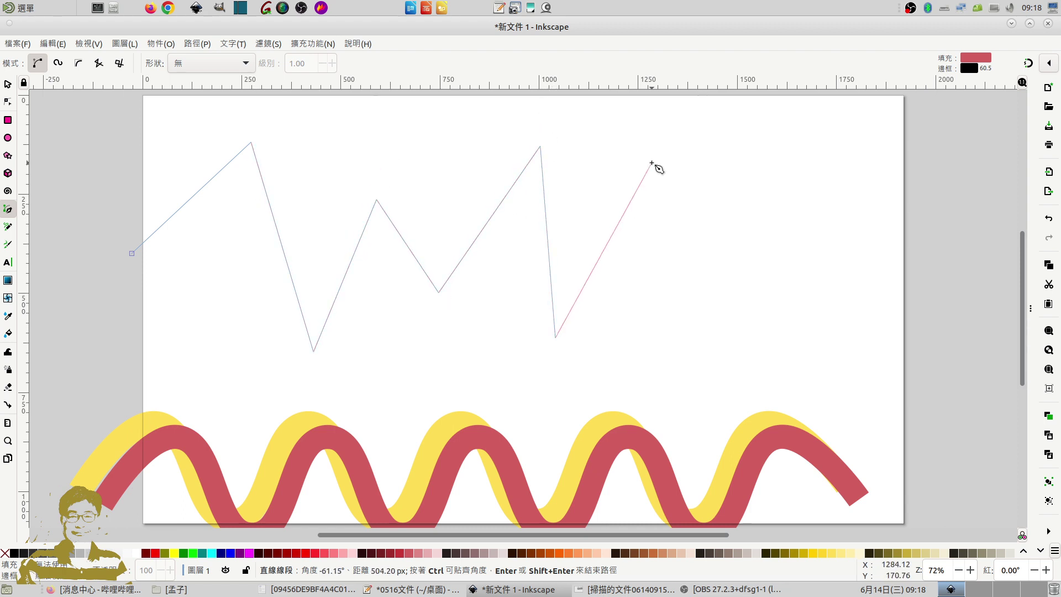
drag(650, 181, 652, 188)
click(692, 346)
click(749, 175)
drag(802, 326, 804, 321)
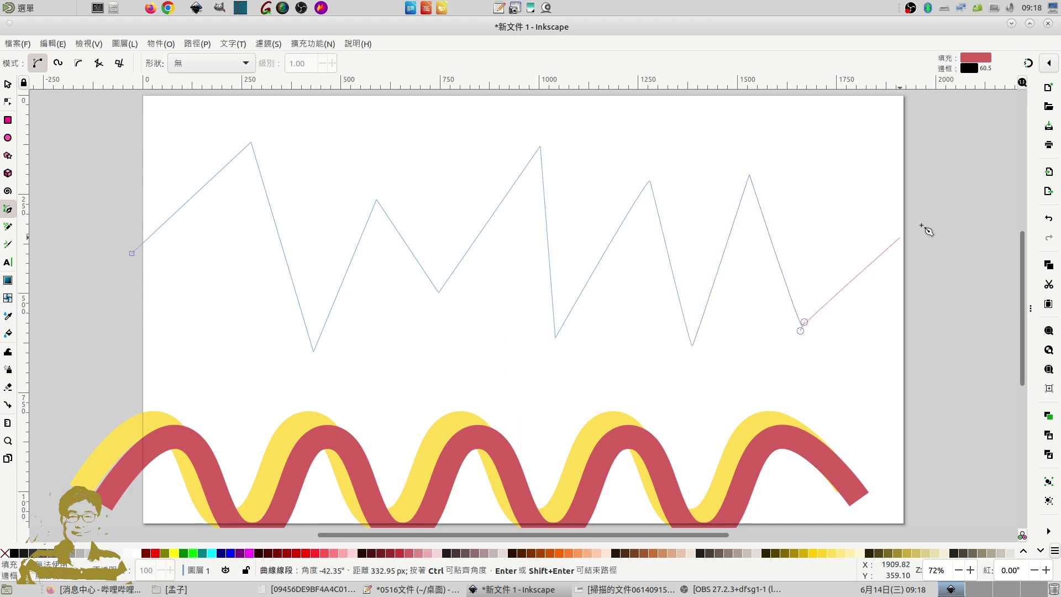
double_click(917, 194)
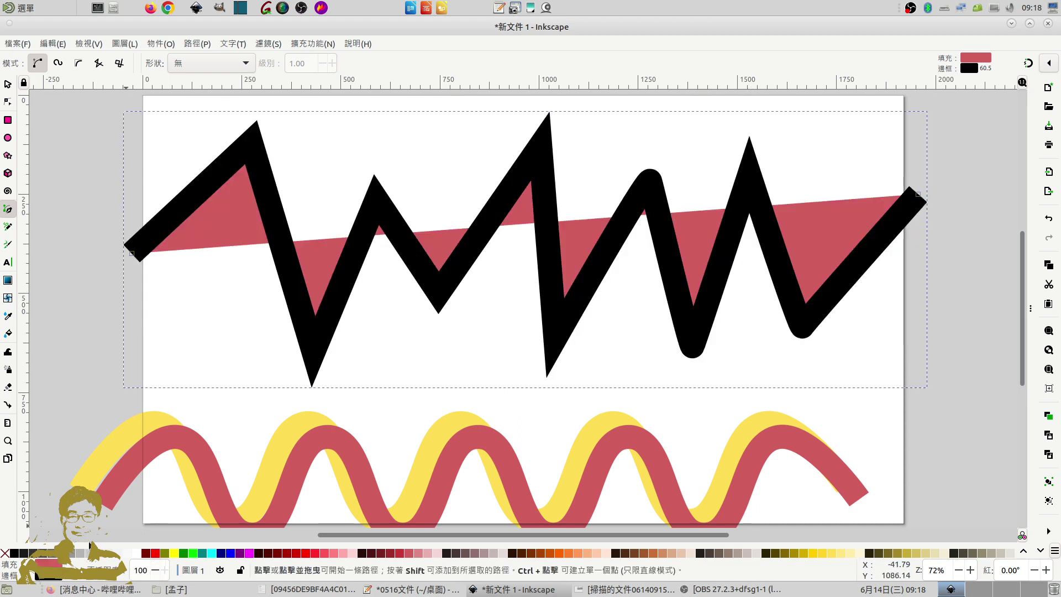
- Give the zigzag a 3 mm stroke width and no fill
right_click(78, 581)
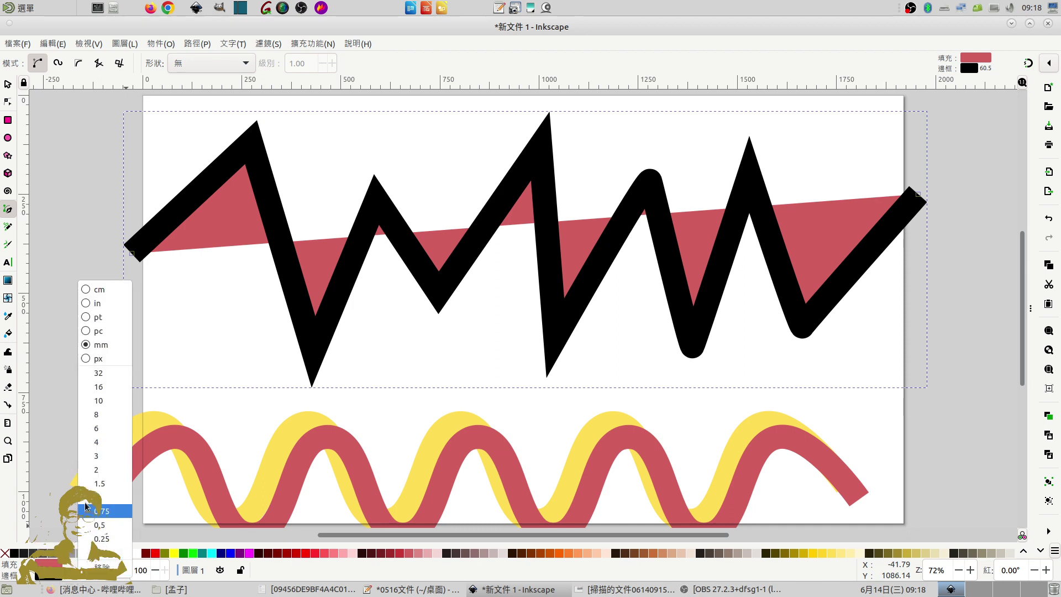
click(99, 458)
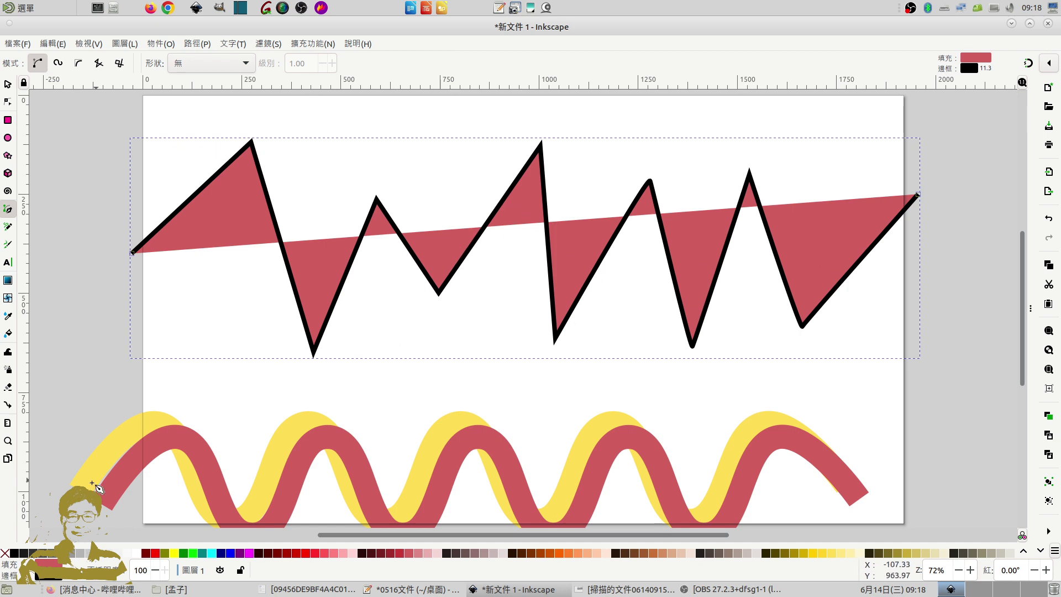
click(4, 552)
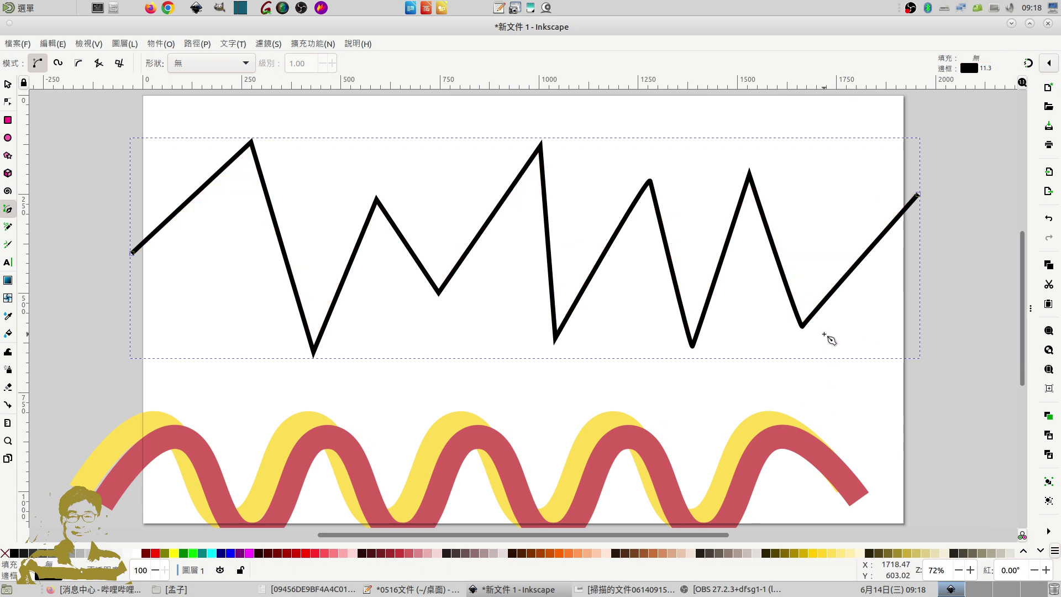
- With the Node tool, select the zigzag's five top peak nodes and open Align and Distribute
click(8, 103)
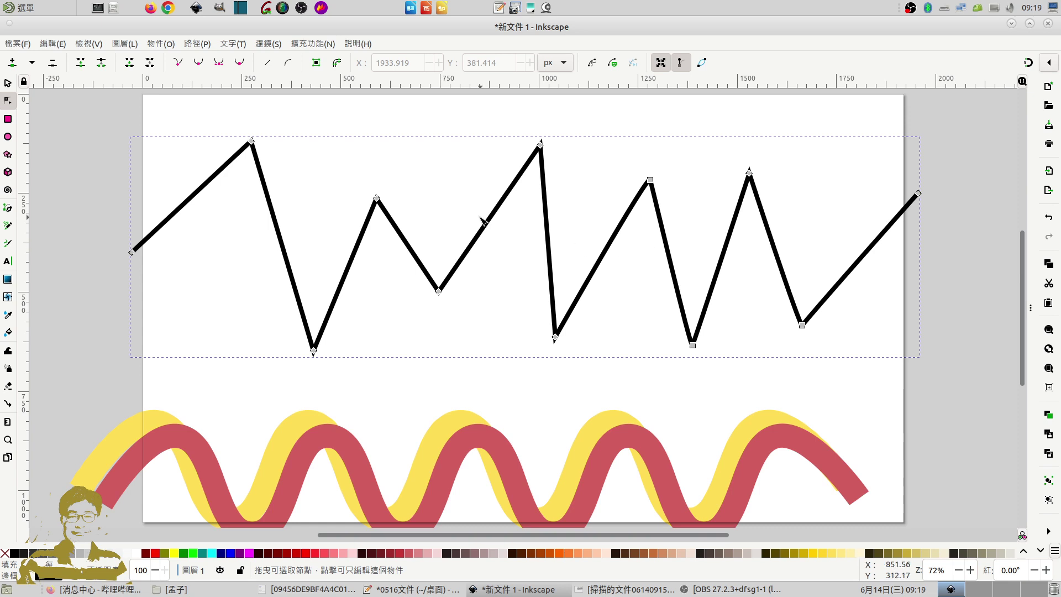
mouse_move(210, 118)
mouse_down()
mouse_move(408, 217)
mouse_move(811, 243)
mouse_up()
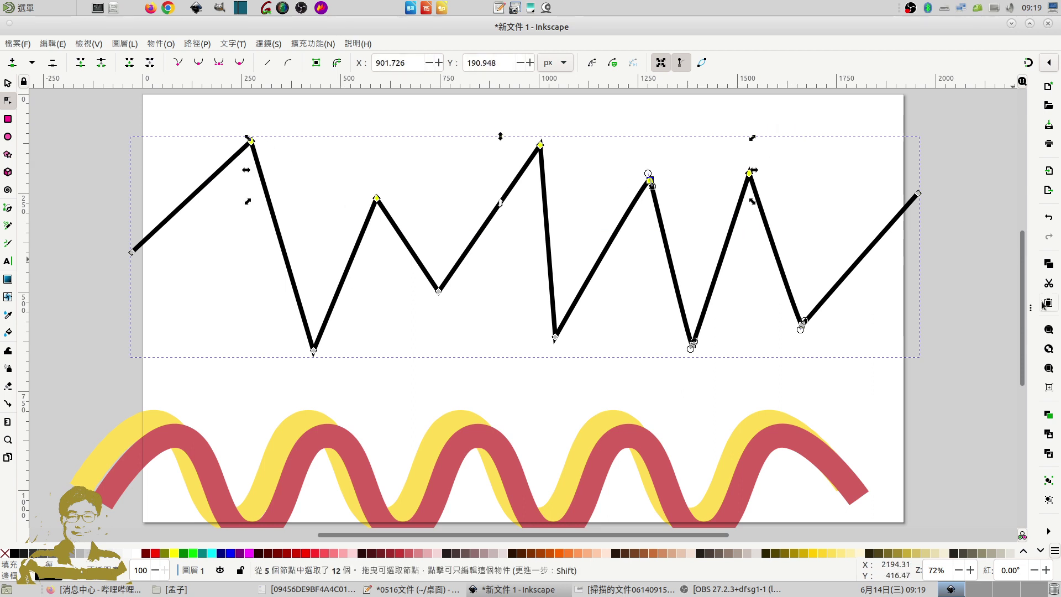
key(ctrl+shift+a)
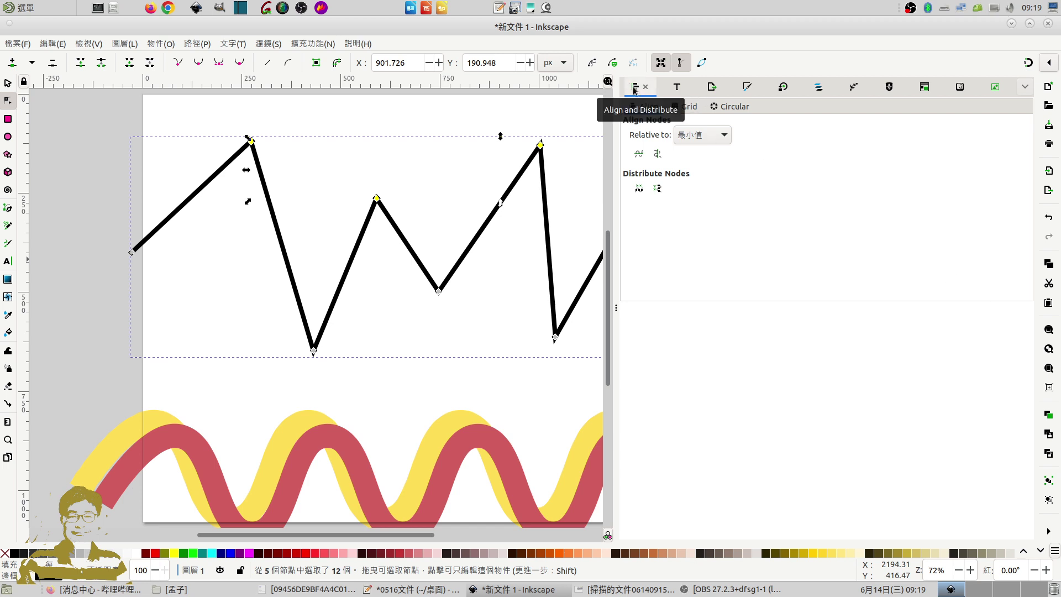
click(199, 44)
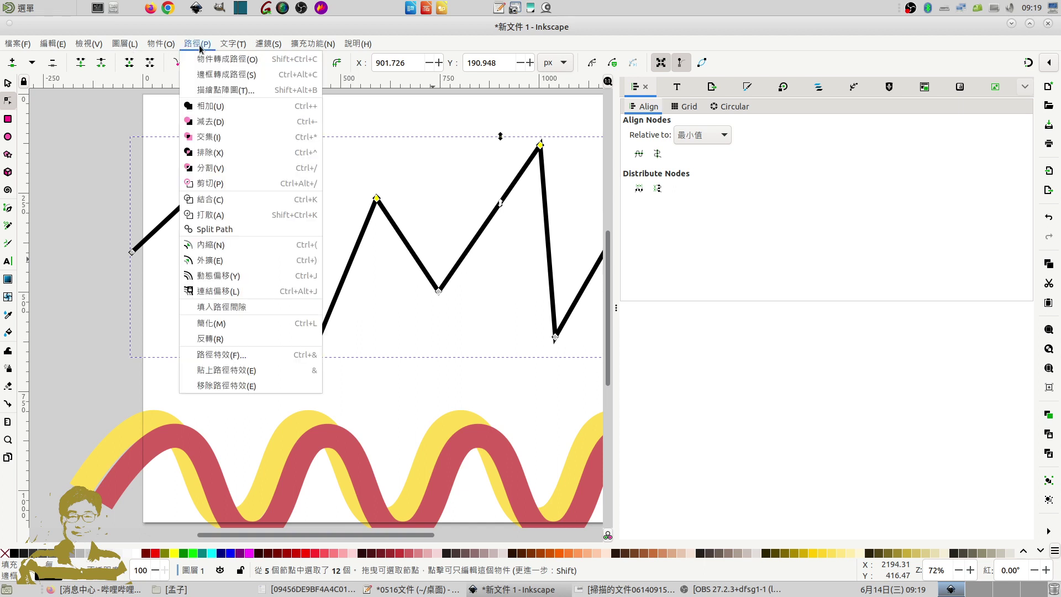
click(200, 47)
click(159, 45)
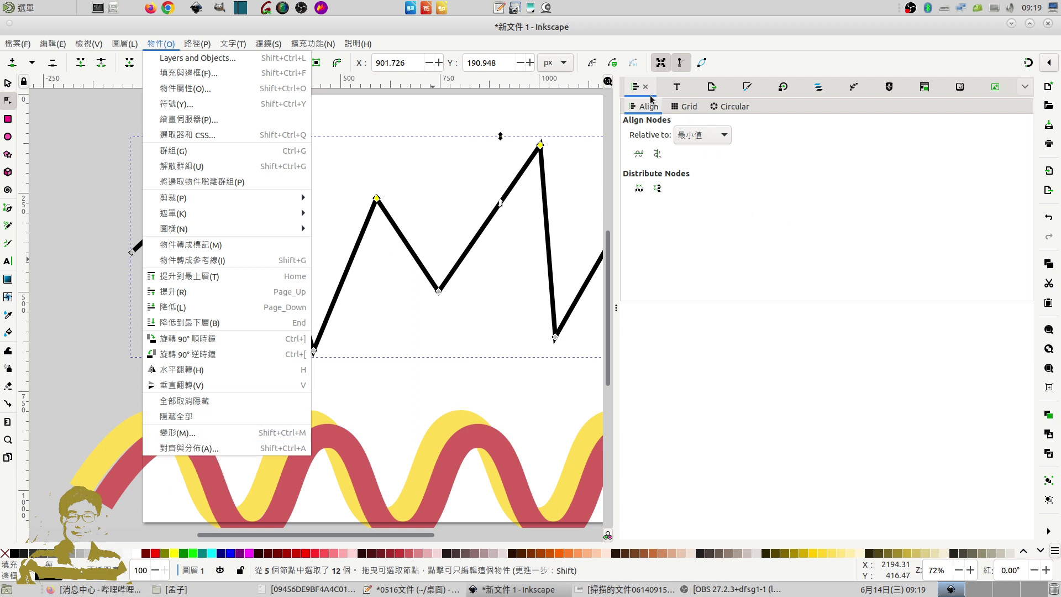
click(635, 90)
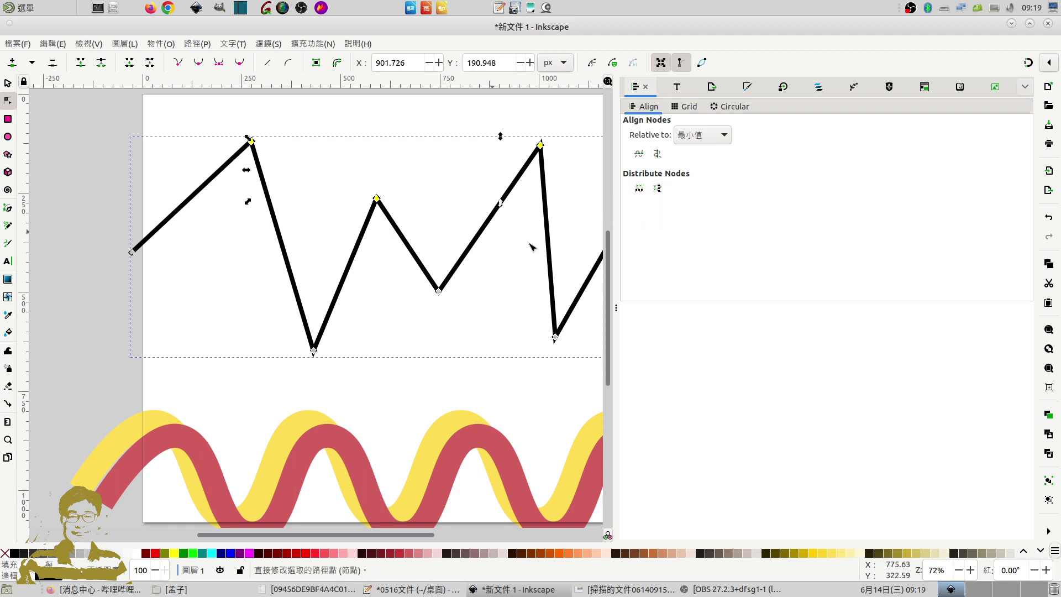
- Distribute the top peaks, then the bottom valleys, evenly horizontally
click(638, 189)
drag(615, 307, 623, 310)
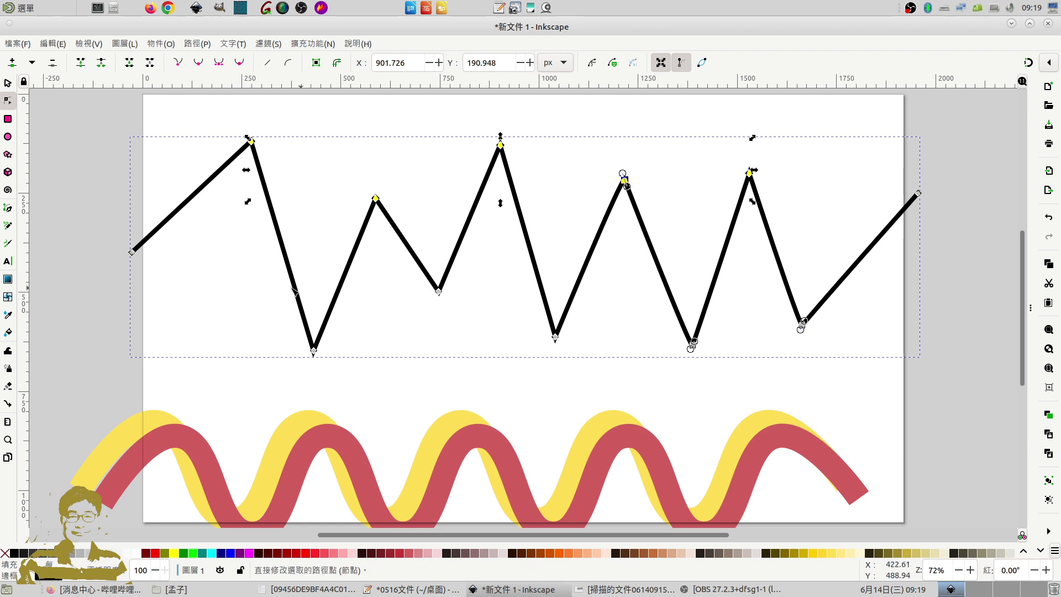
drag(232, 280, 862, 412)
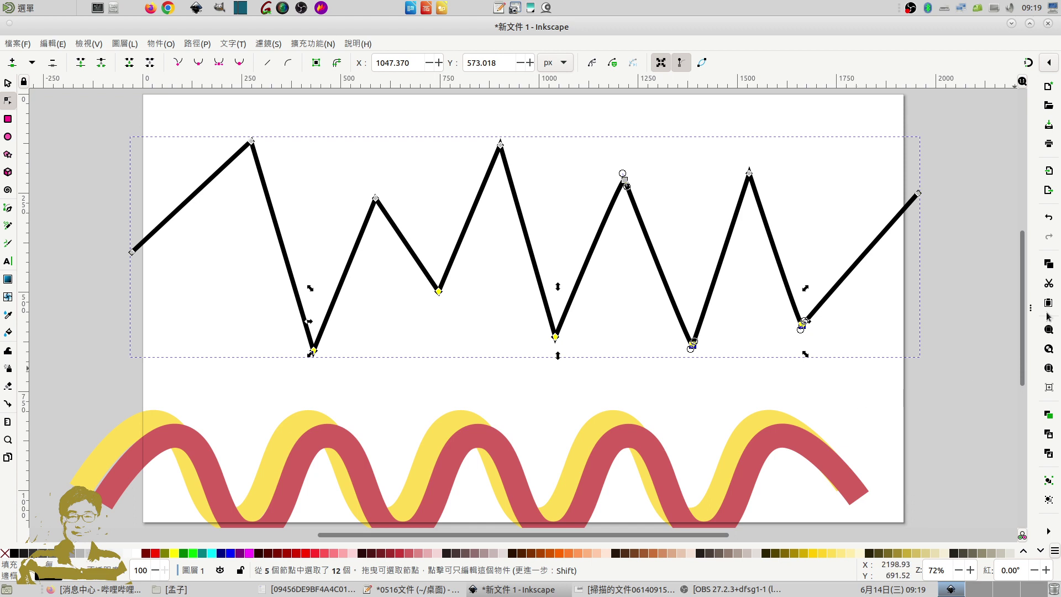
key(ctrl+shift+a)
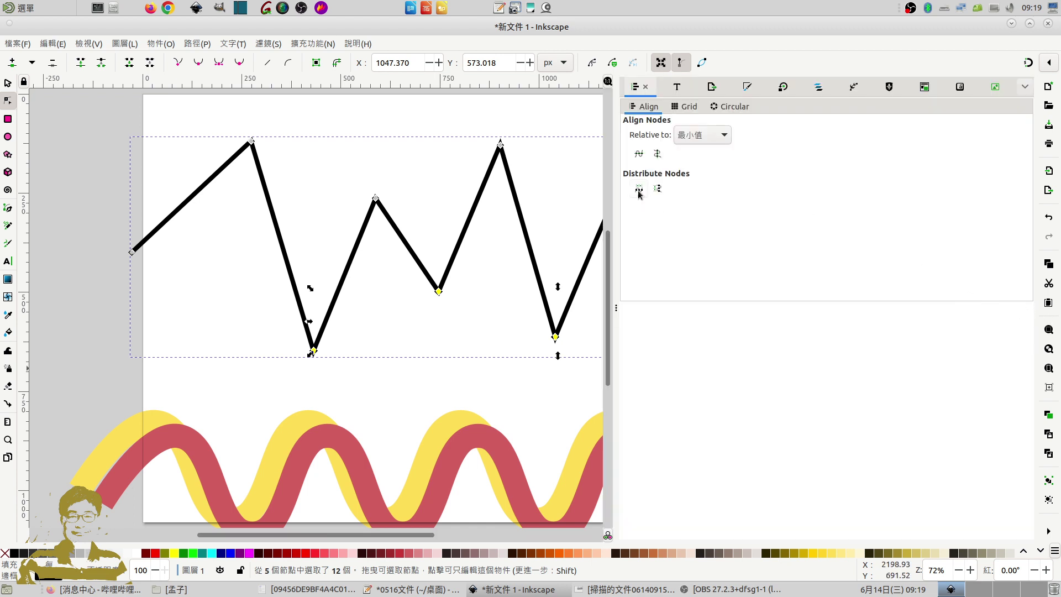
click(638, 188)
drag(617, 322, 1030, 322)
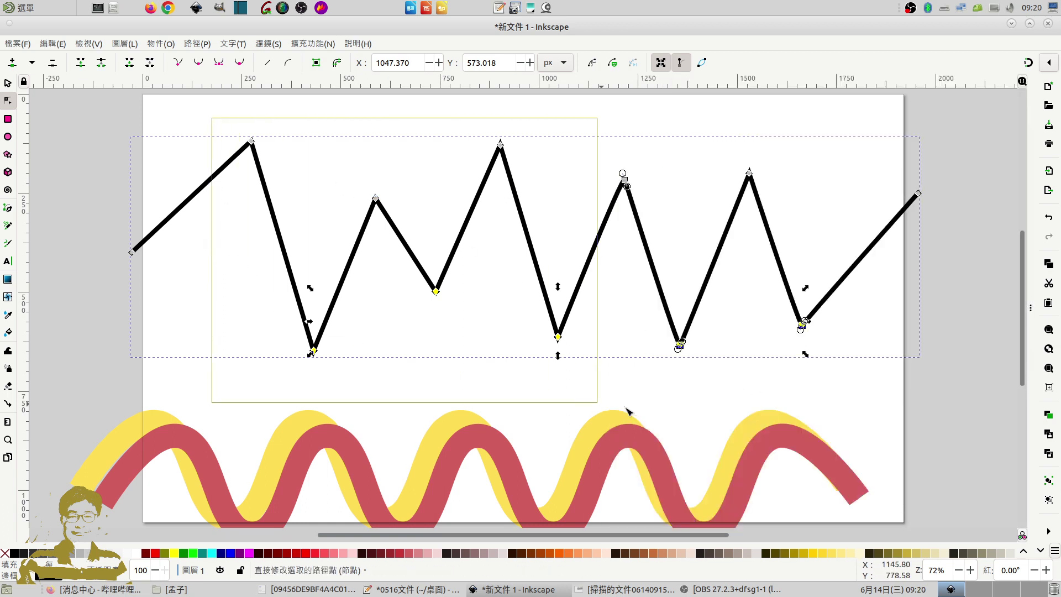
- Distribute all peak and valley nodes evenly left to right, then reselect the five upper peaks
drag(232, 230, 851, 403)
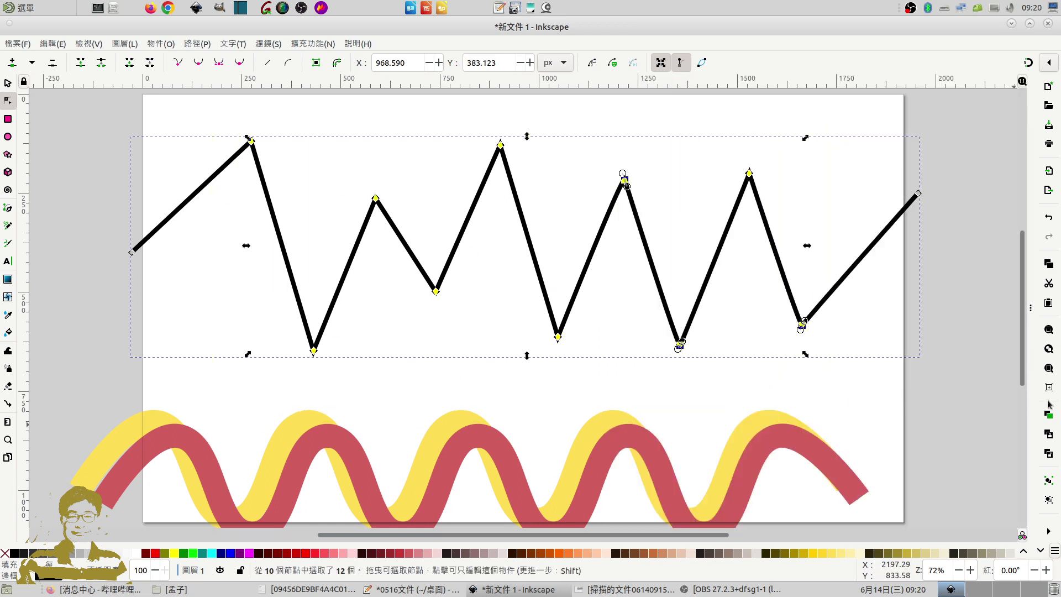
click(1029, 307)
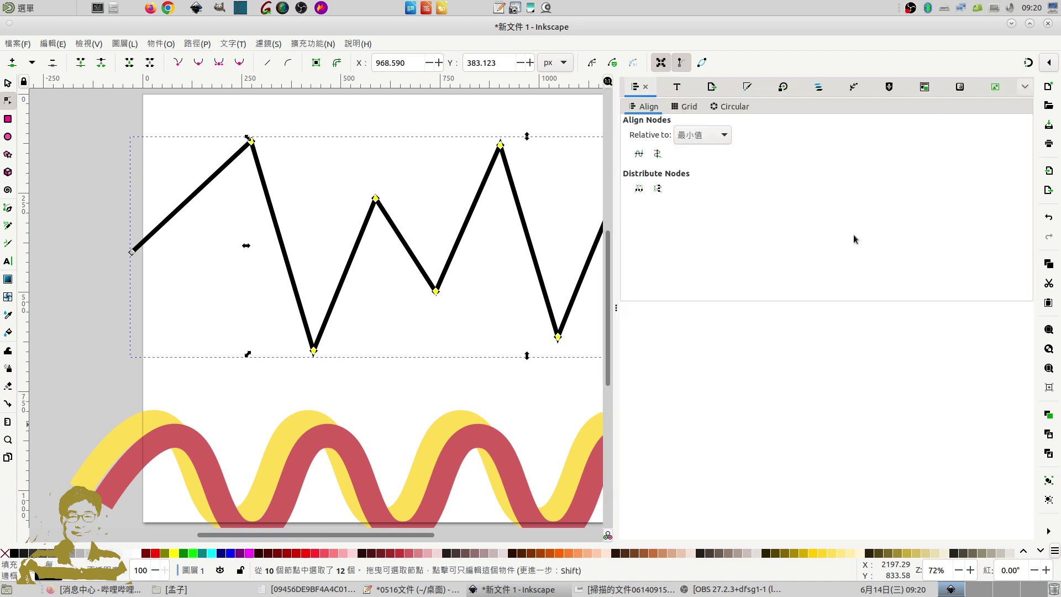
click(638, 191)
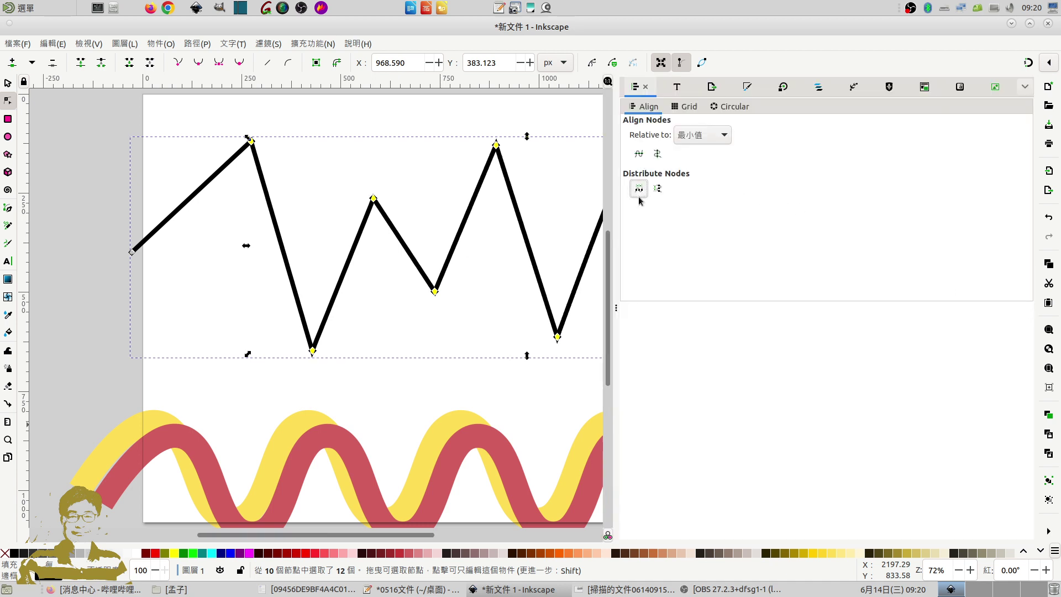
click(616, 307)
key(Escape)
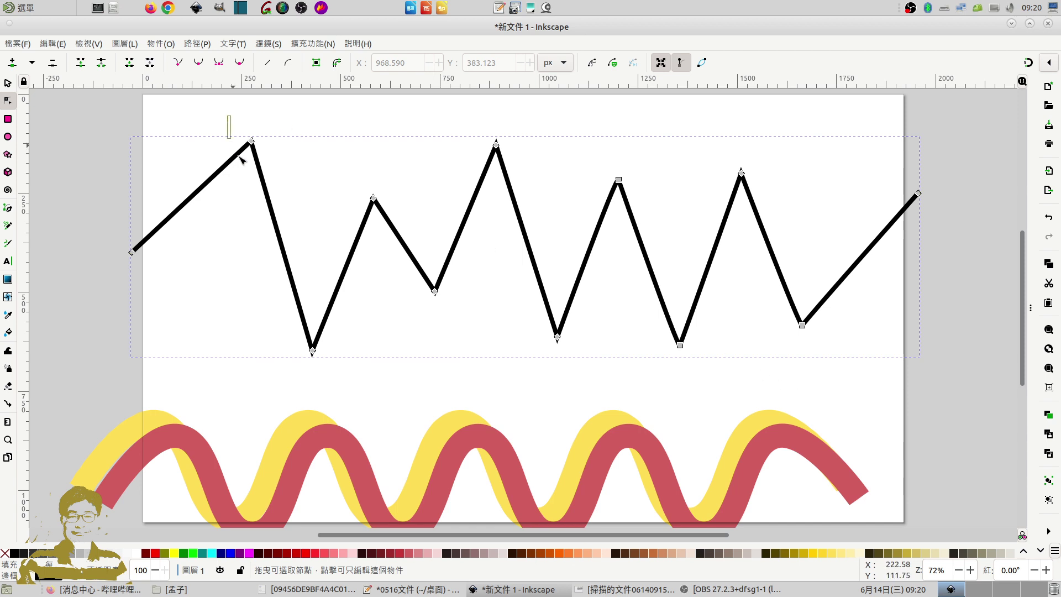
drag(227, 114, 804, 229)
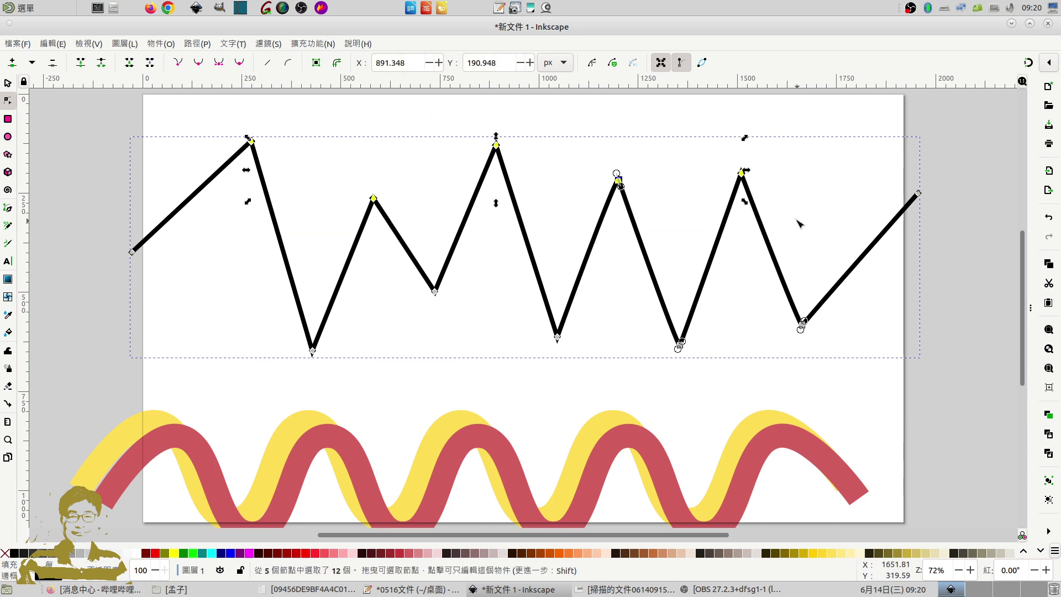
click(1030, 311)
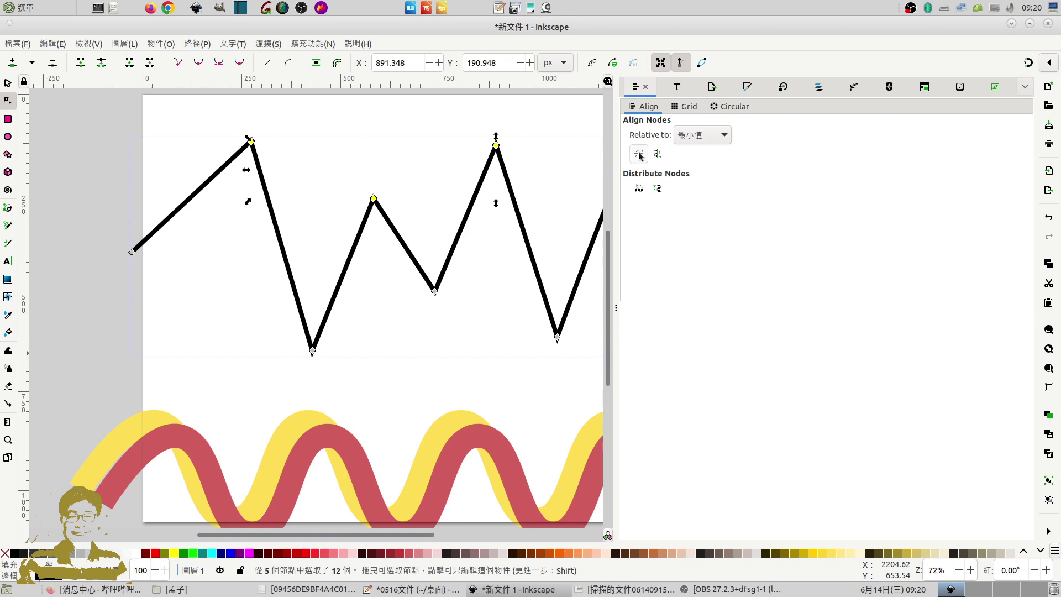
- Align the five upper peaks relative to the maximum value, then drag them higher
click(720, 138)
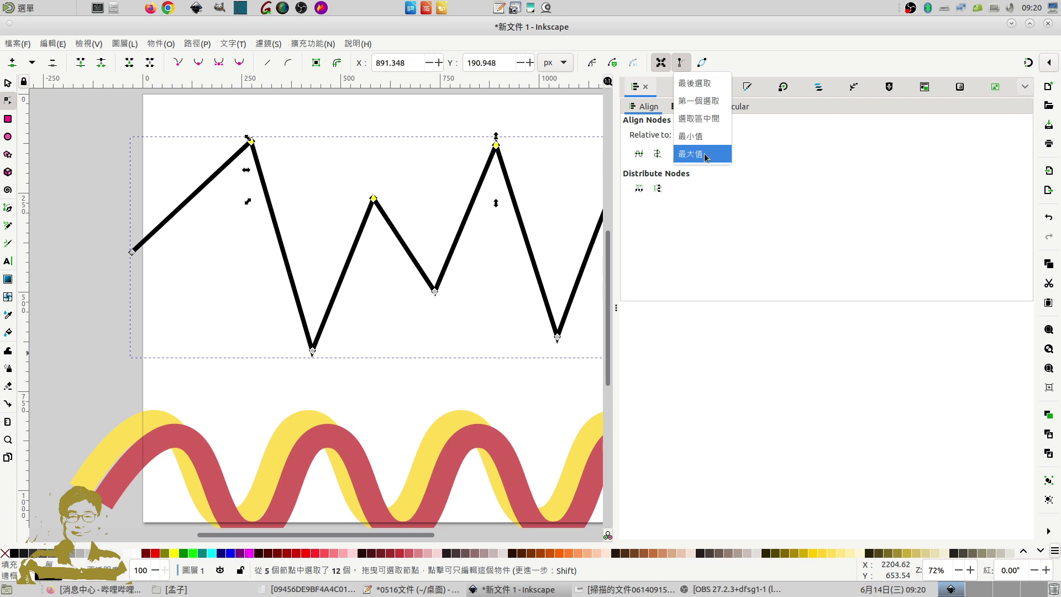
click(706, 158)
click(643, 157)
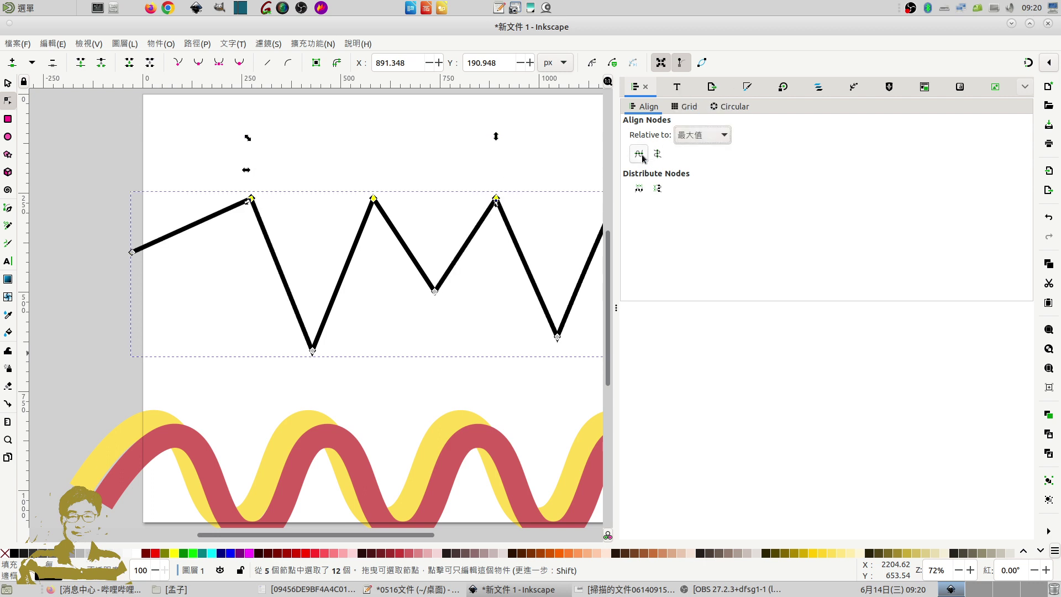
drag(617, 307, 776, 348)
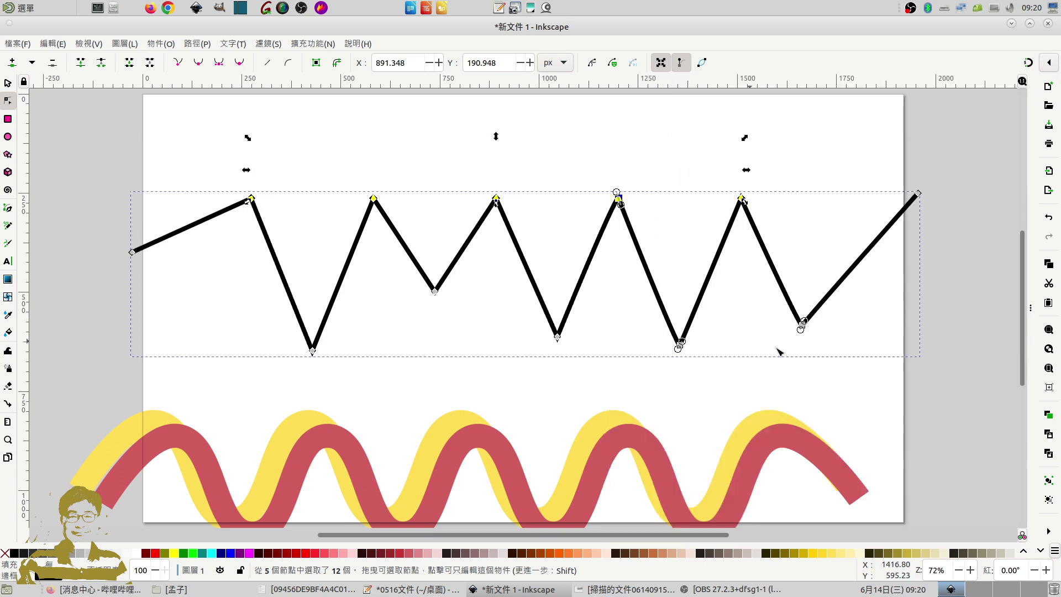
click(881, 340)
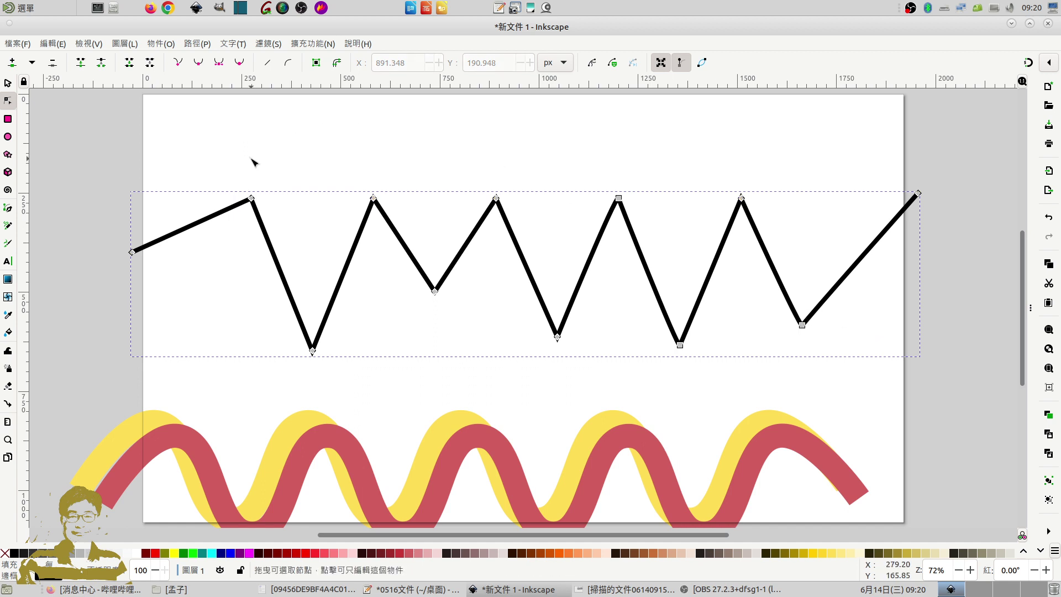
drag(236, 148, 798, 247)
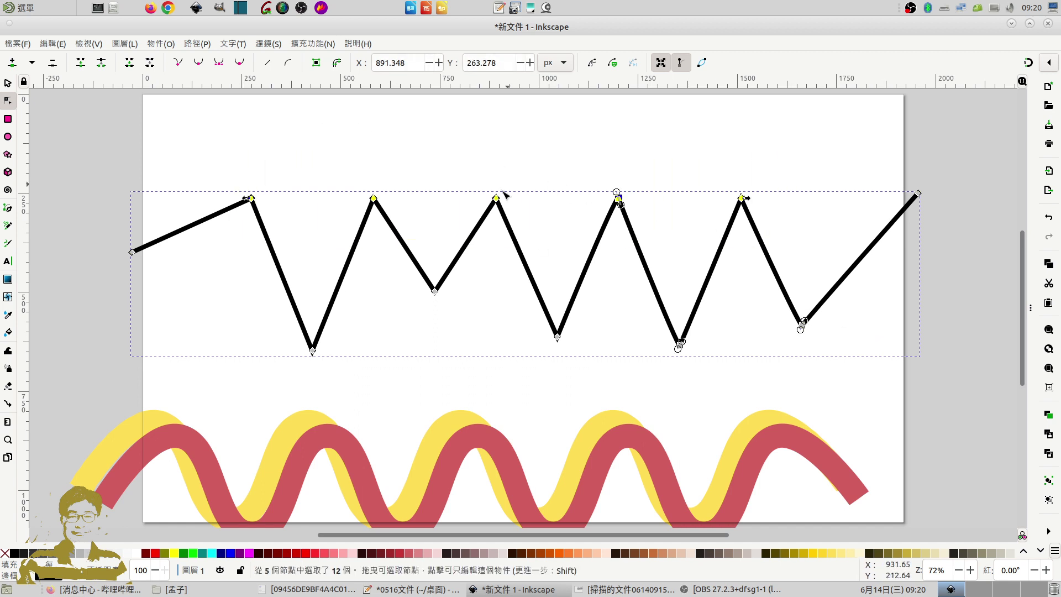
mouse_move(499, 202)
mouse_down()
mouse_move(504, 153)
mouse_move(504, 165)
mouse_up()
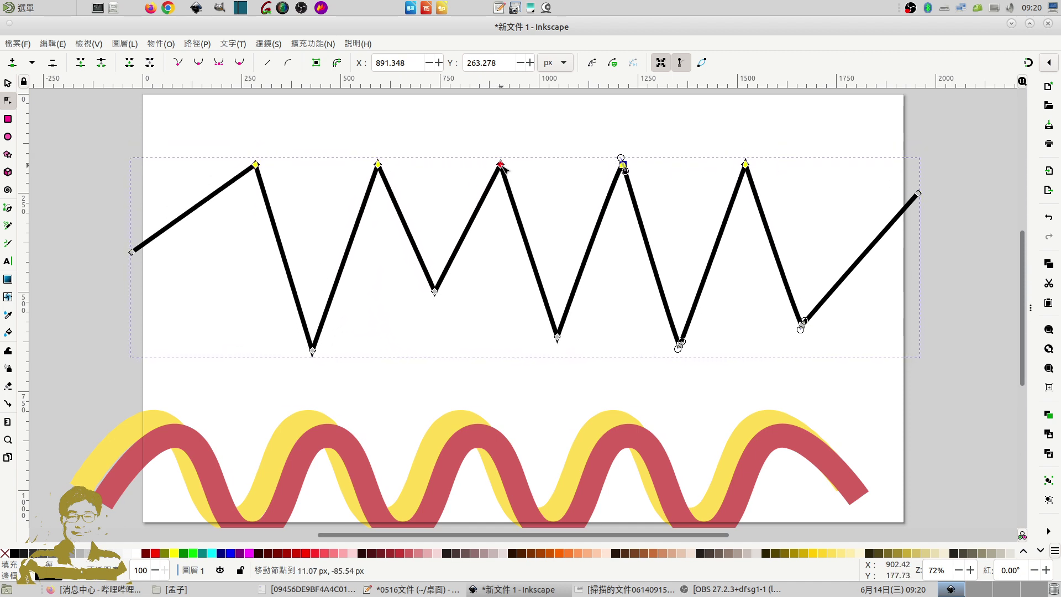
drag(504, 164, 503, 166)
- Align the five lower valleys relative to the selection middle and drag them slightly lower
click(845, 342)
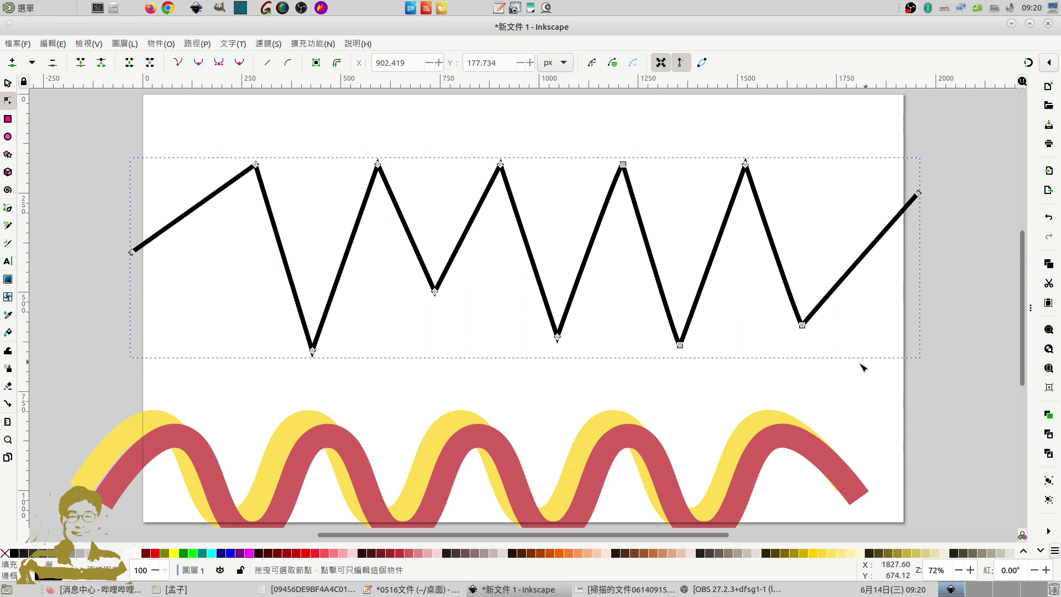
mouse_move(206, 264)
mouse_down()
mouse_move(342, 339)
mouse_move(854, 396)
mouse_up()
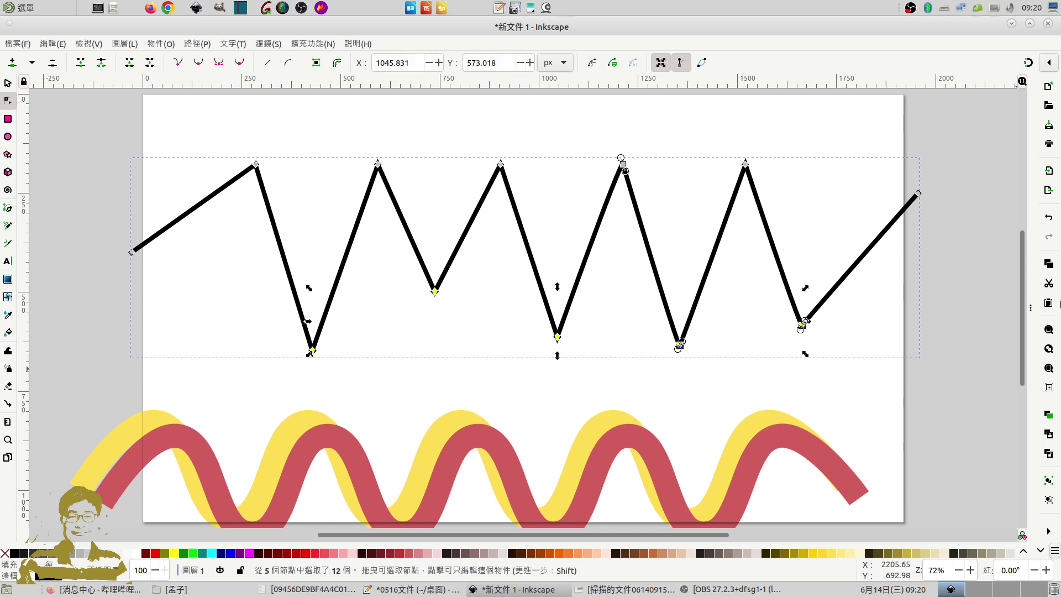
click(1031, 308)
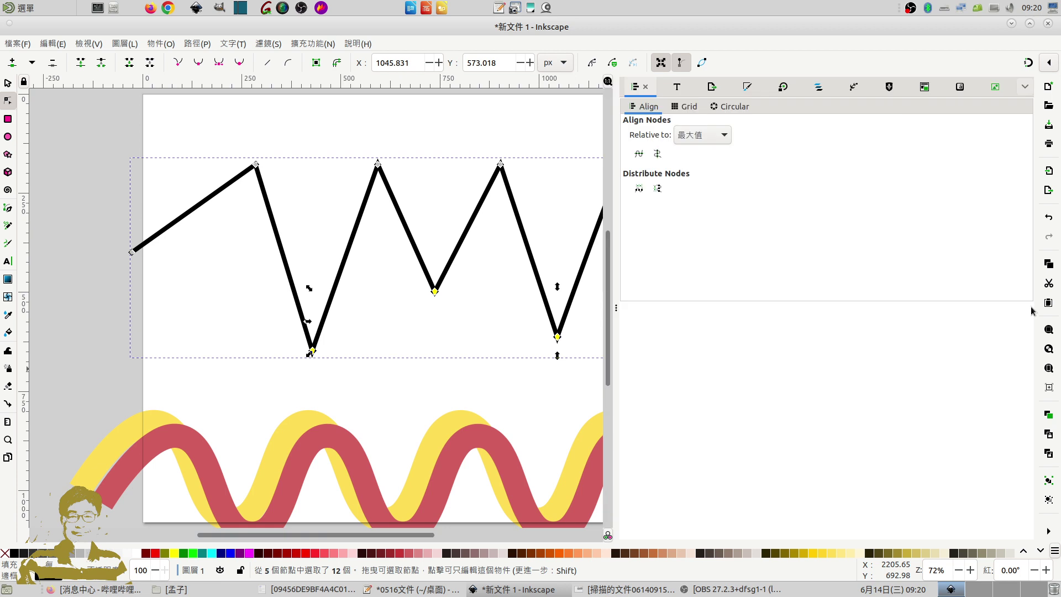
click(718, 135)
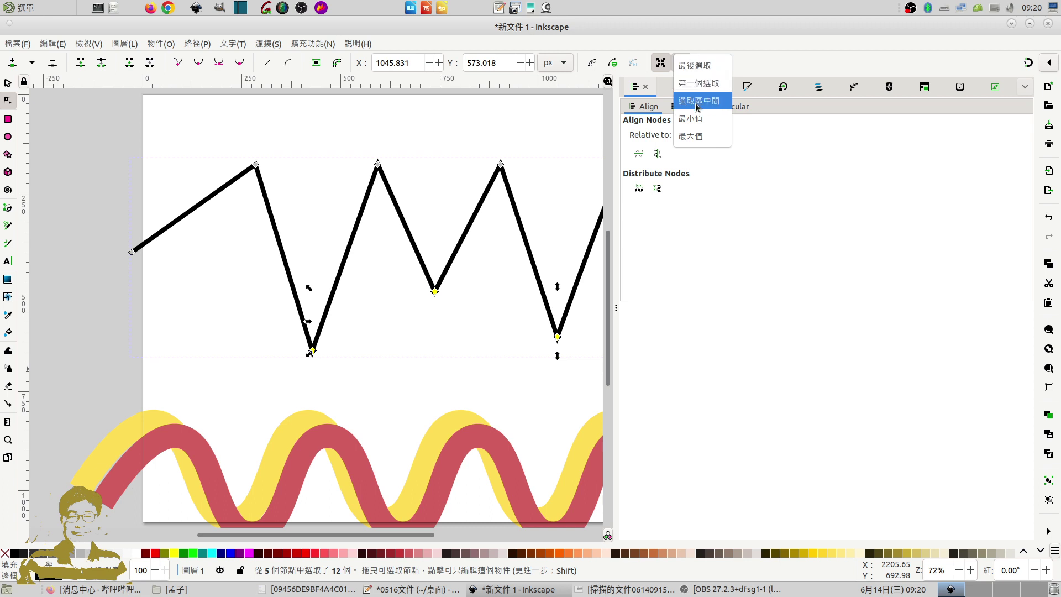
click(697, 101)
click(639, 154)
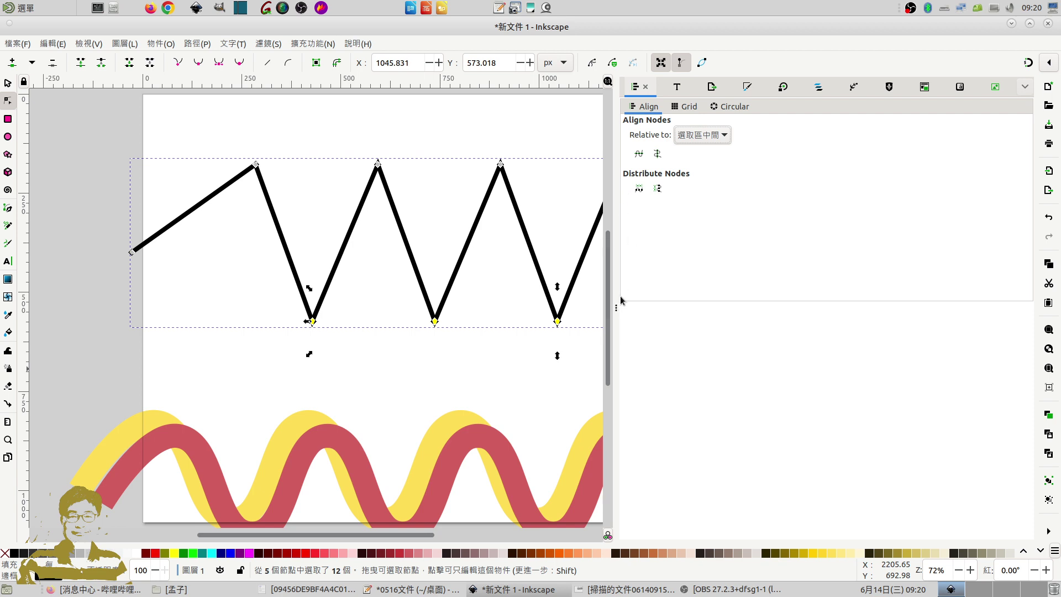
drag(621, 300, 1031, 307)
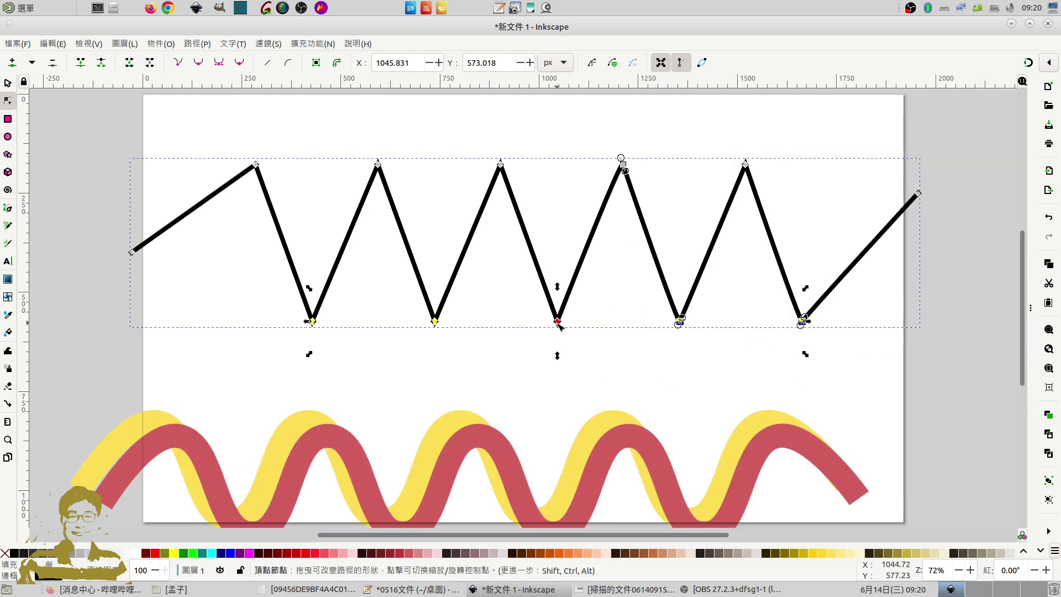
drag(558, 325, 558, 345)
click(683, 373)
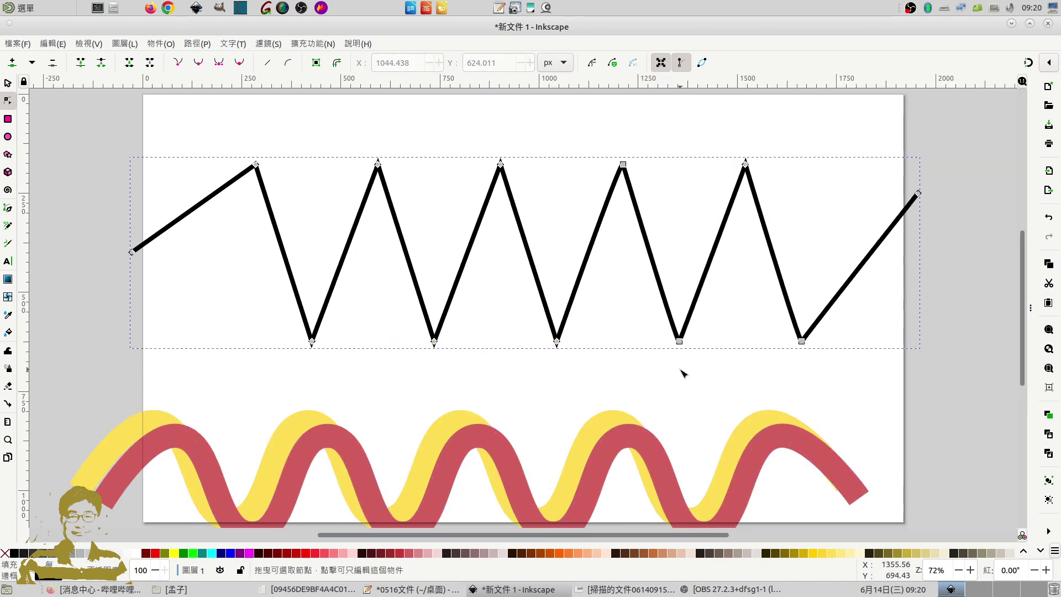
- Distribute all the zigzag's peak and valley nodes horizontally, then deselect them
drag(207, 130, 850, 382)
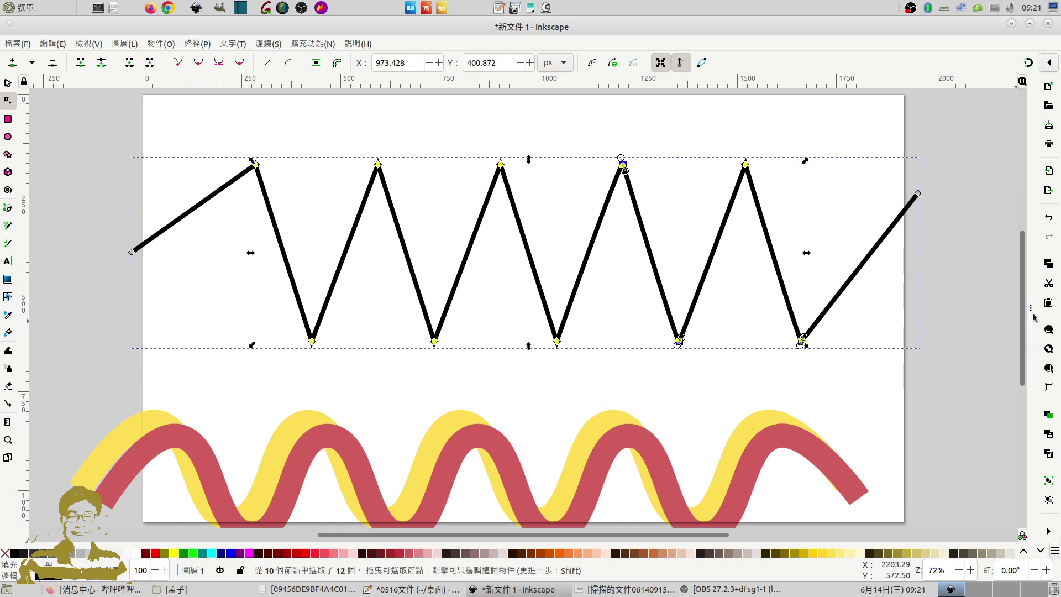
drag(1032, 316, 977, 302)
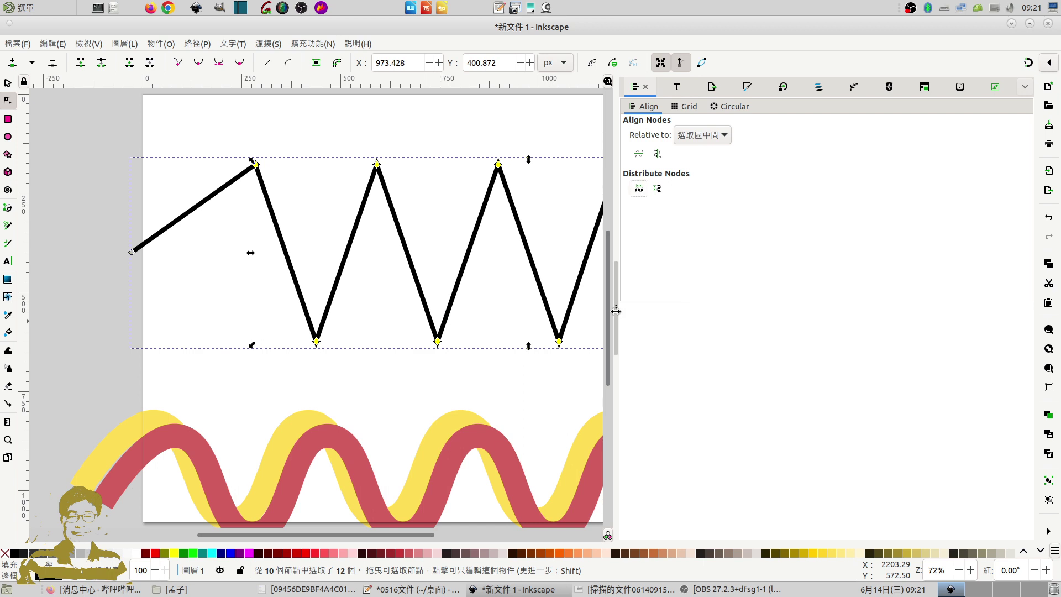
drag(615, 311, 780, 362)
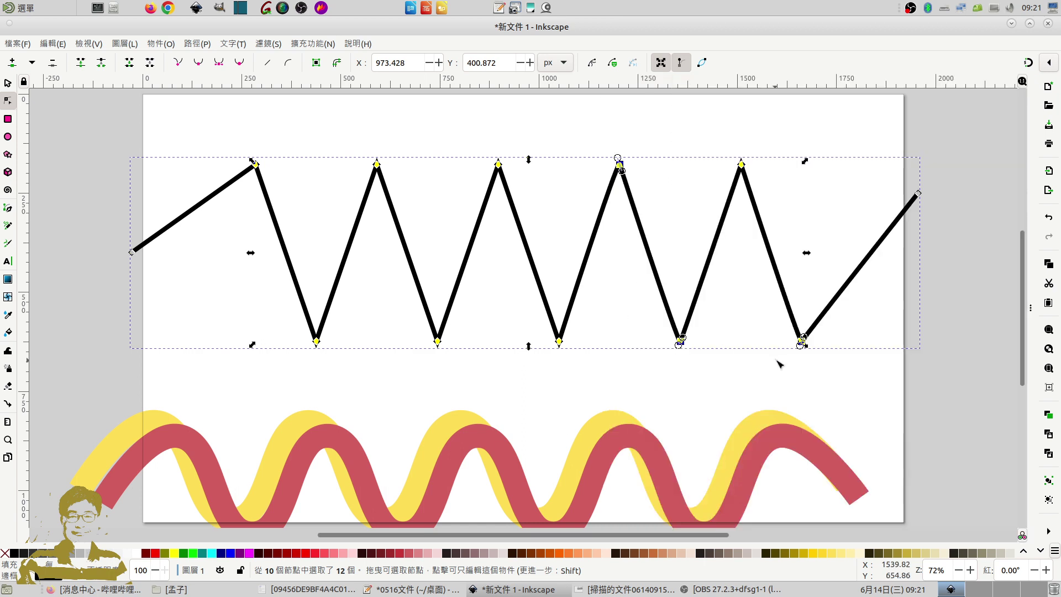
click(828, 355)
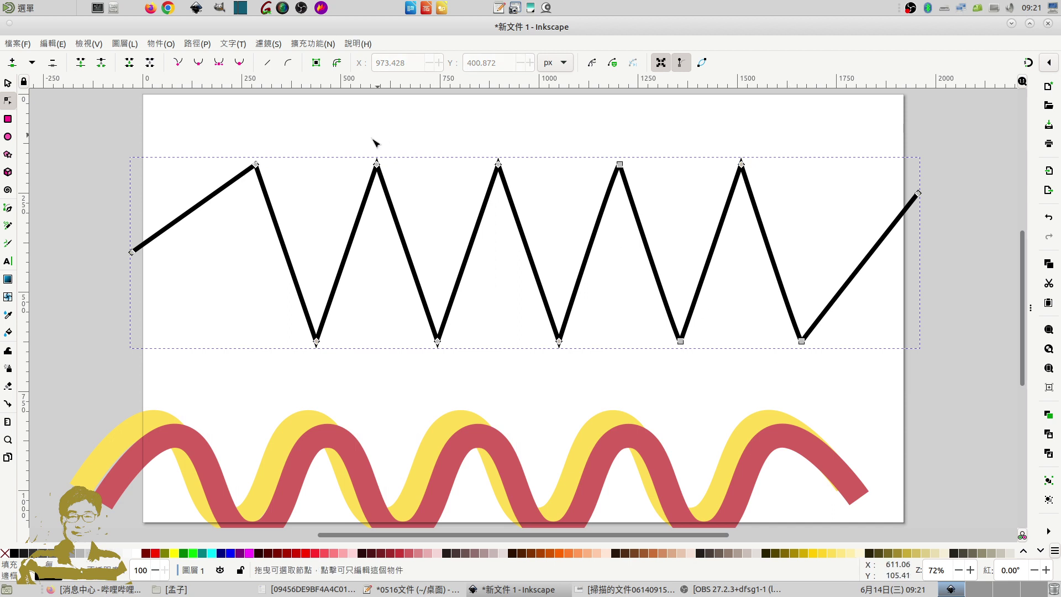
- Make all the zigzag's peak and valley nodes smooth, turning it into a rounded wave
drag(221, 134, 844, 383)
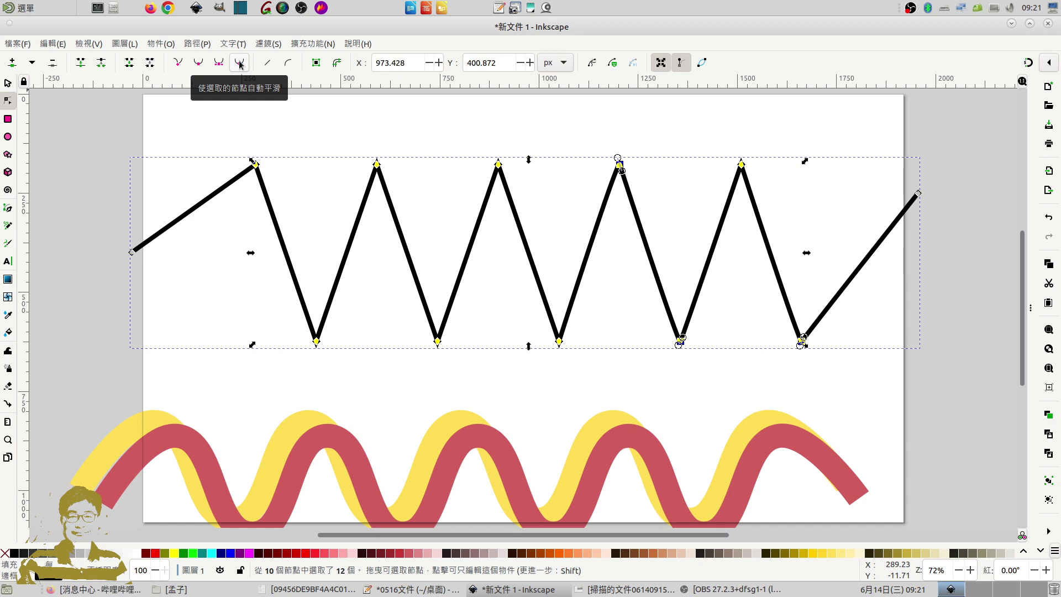
click(239, 63)
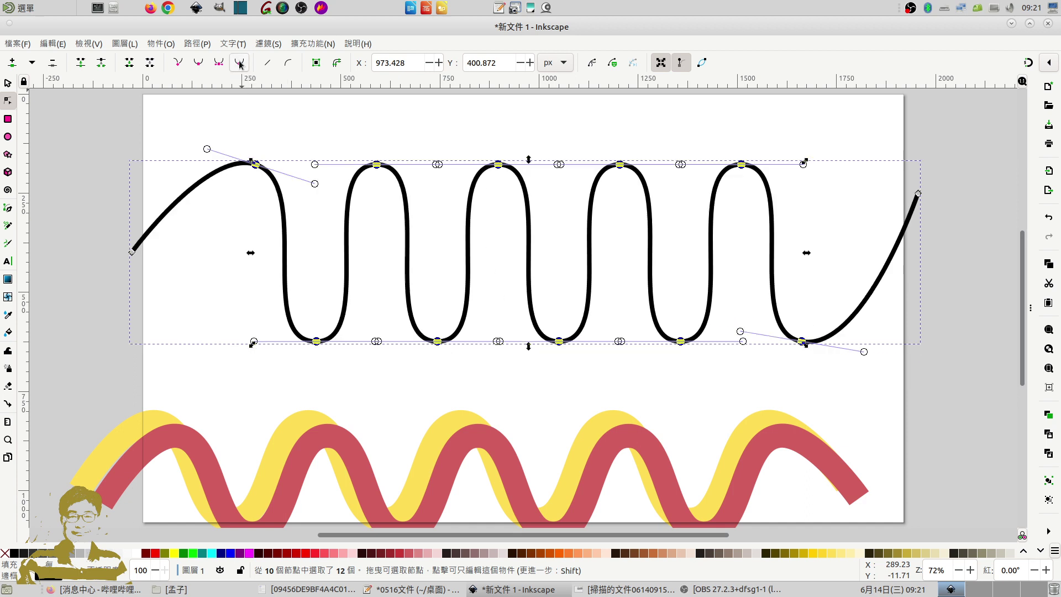
click(642, 135)
- Drag the five crest nodes down and the five trough nodes up to shorten the wave
drag(216, 132, 811, 210)
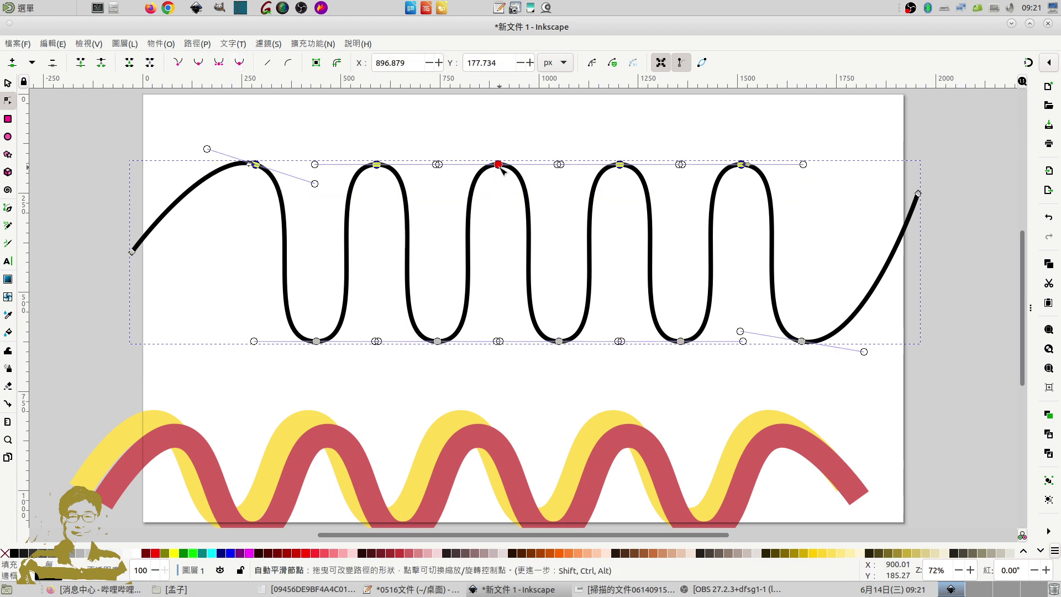
drag(500, 171, 504, 229)
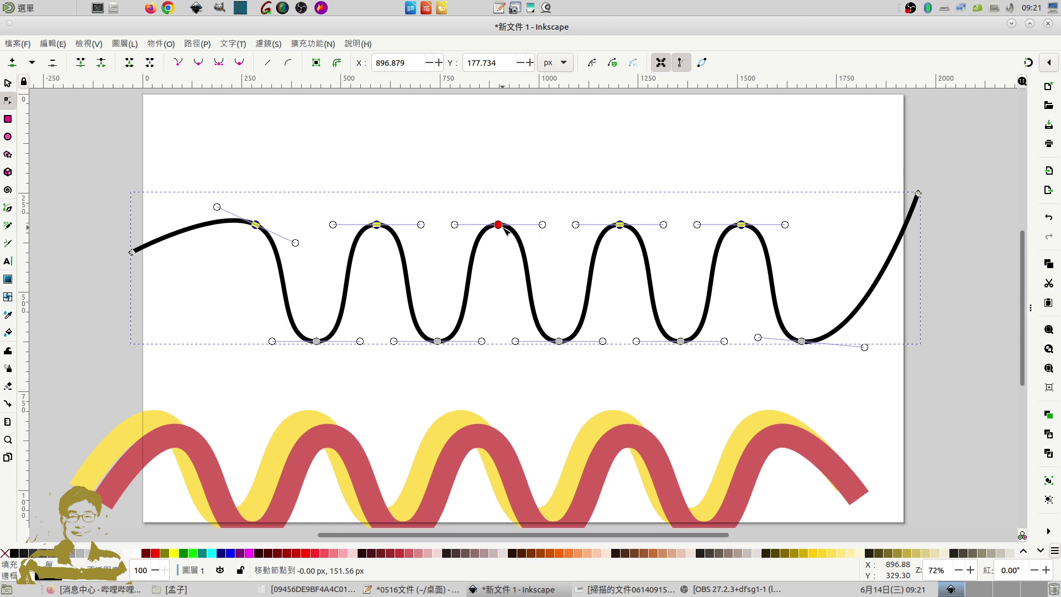
click(499, 364)
mouse_move(259, 319)
mouse_down()
mouse_move(377, 365)
mouse_move(887, 386)
mouse_up()
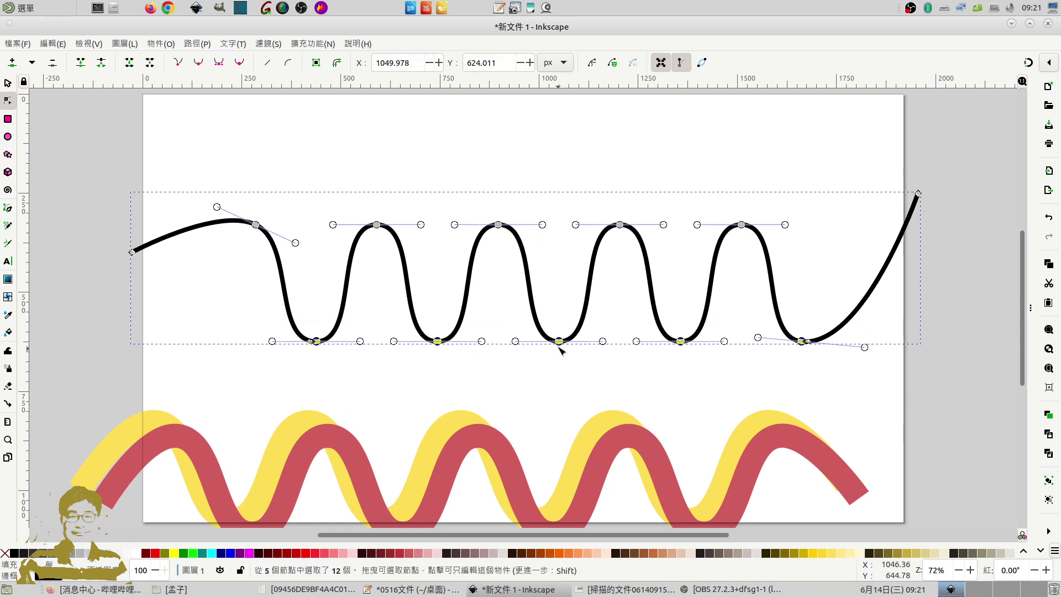
drag(559, 346, 565, 329)
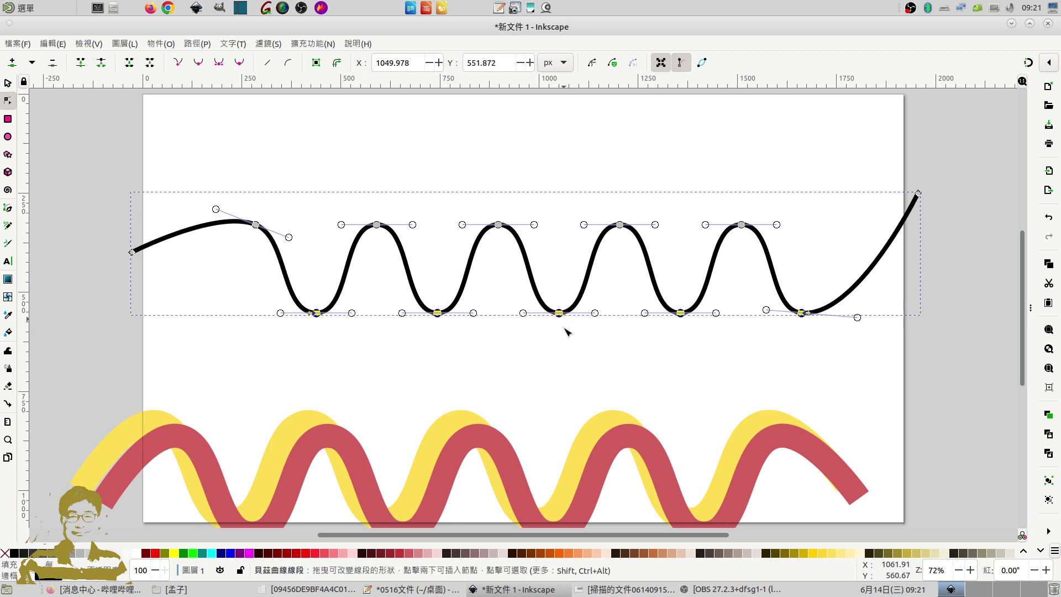
- Drag the wave's right and left end nodes down to roughly mid-height
click(787, 370)
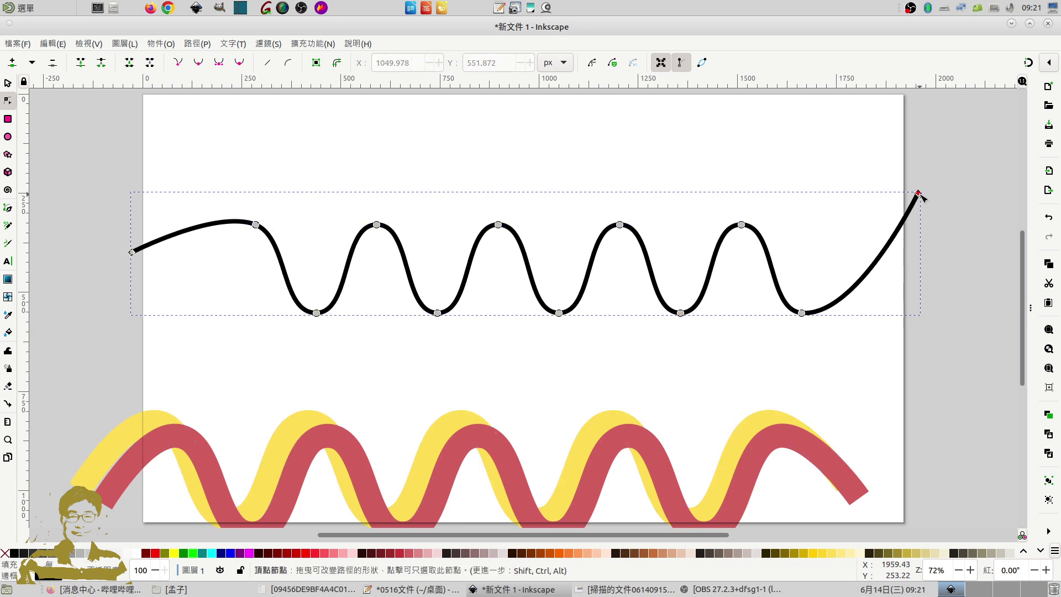
drag(918, 193, 910, 255)
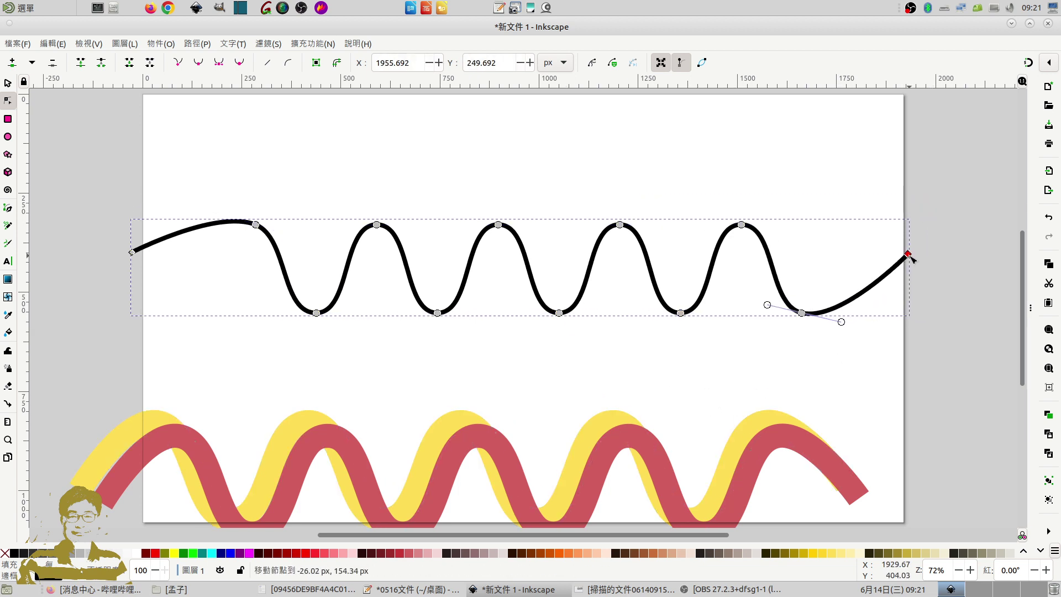
drag(132, 253, 137, 272)
click(641, 367)
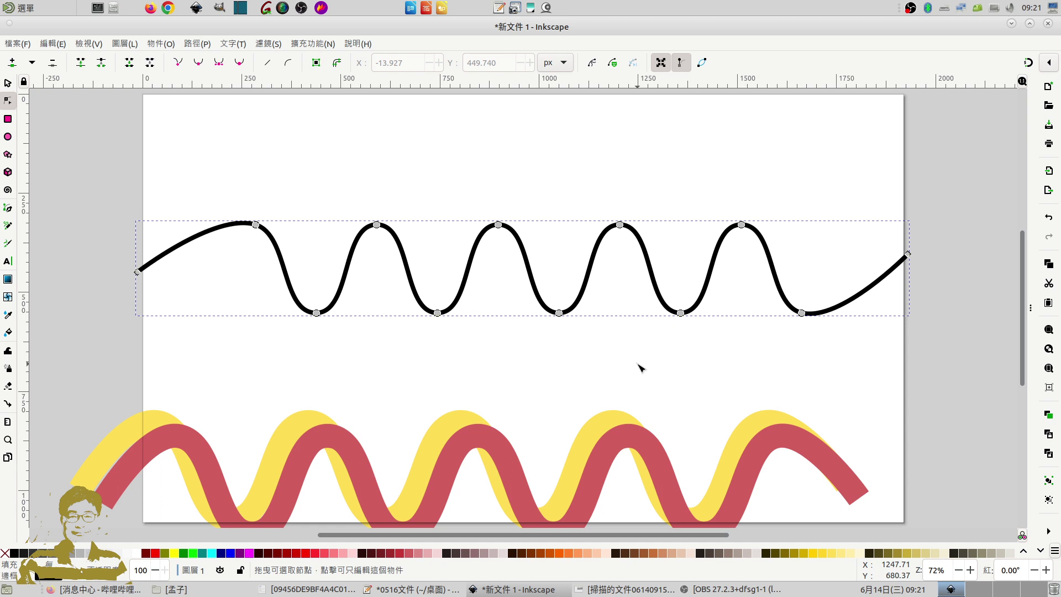
click(374, 157)
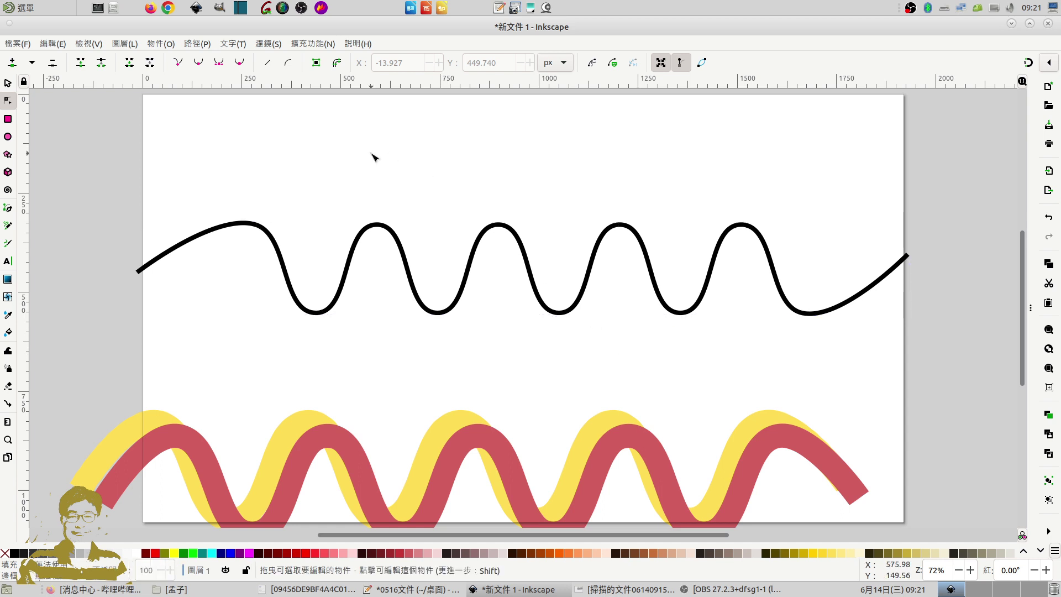
- Give the black wave a 10 mm stroke and convert it with Stroke to Path
key(s)
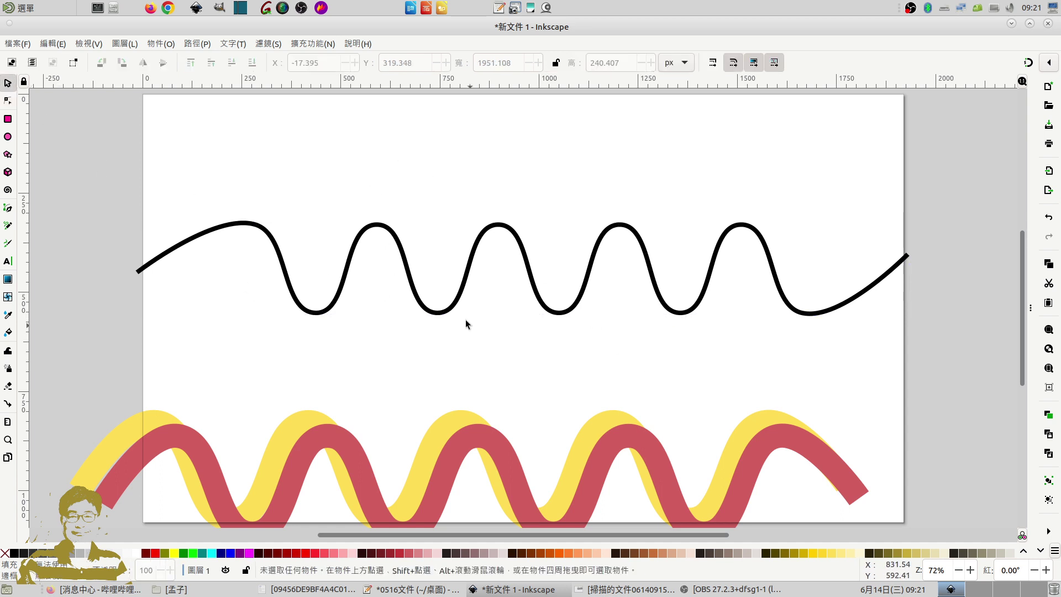
click(453, 311)
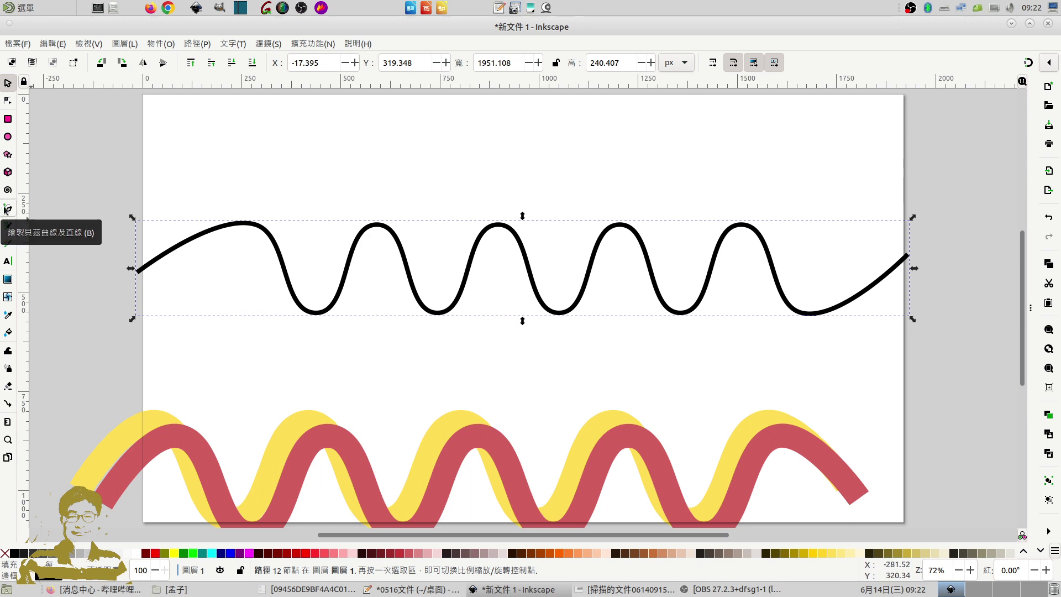
right_click(75, 580)
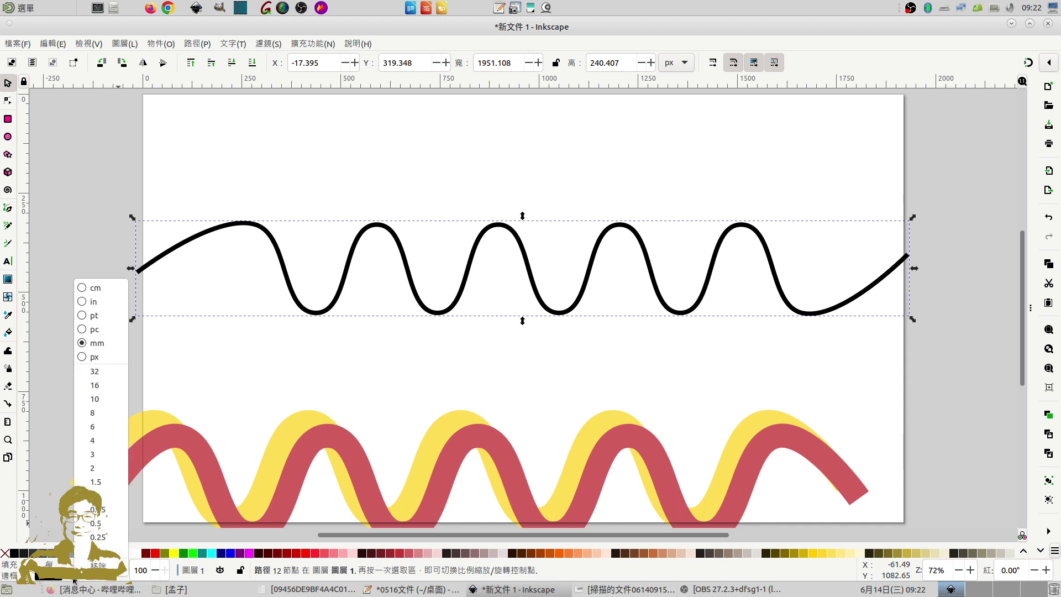
click(100, 400)
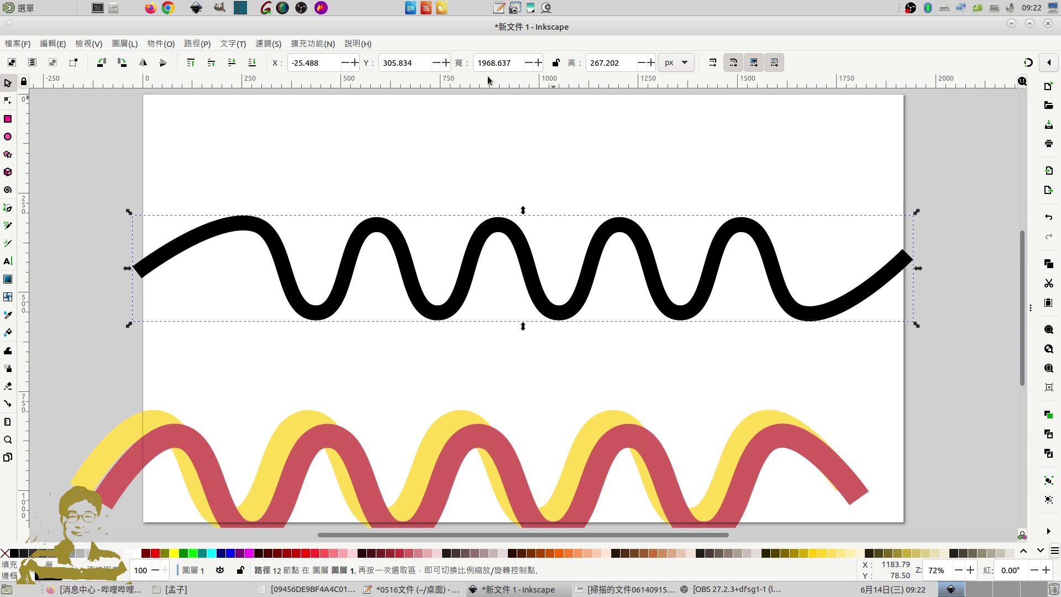
click(200, 43)
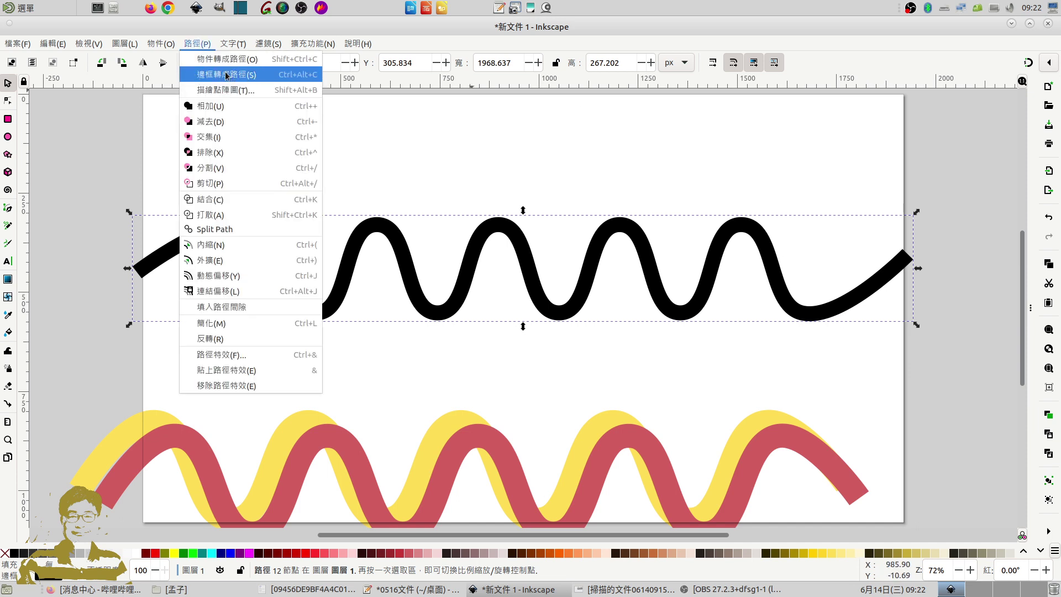
click(257, 76)
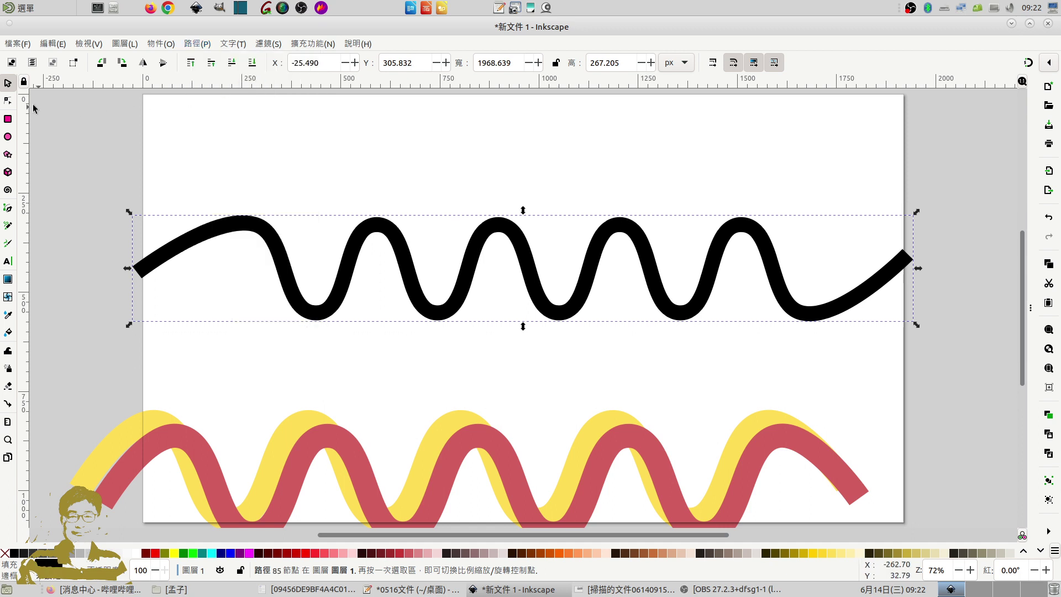
- Colour the outlined wave #D3BC5F olive-gold and scale it up proportionally to about 110%
click(8, 102)
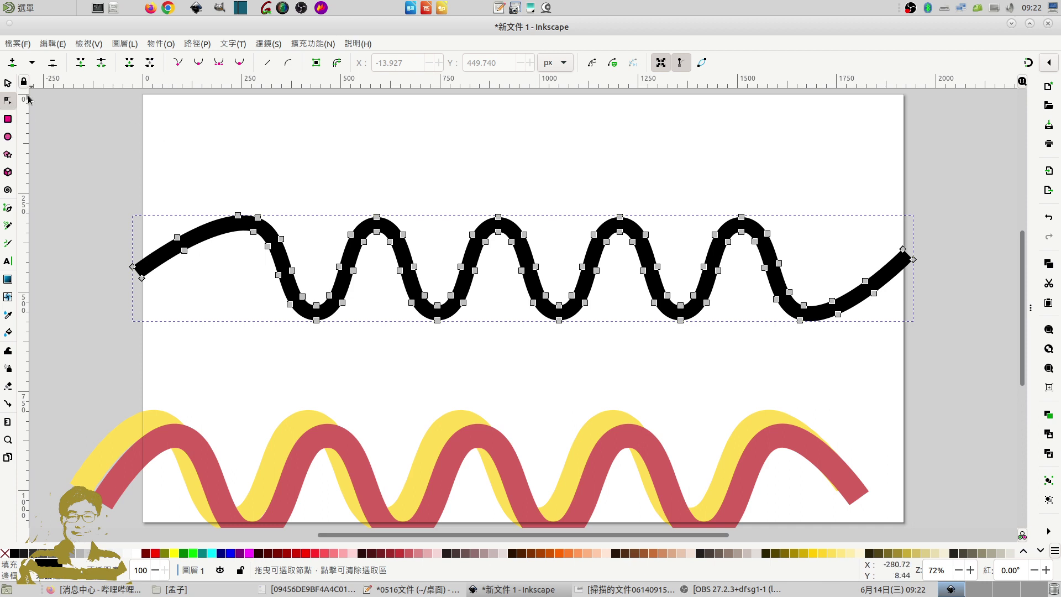
click(8, 83)
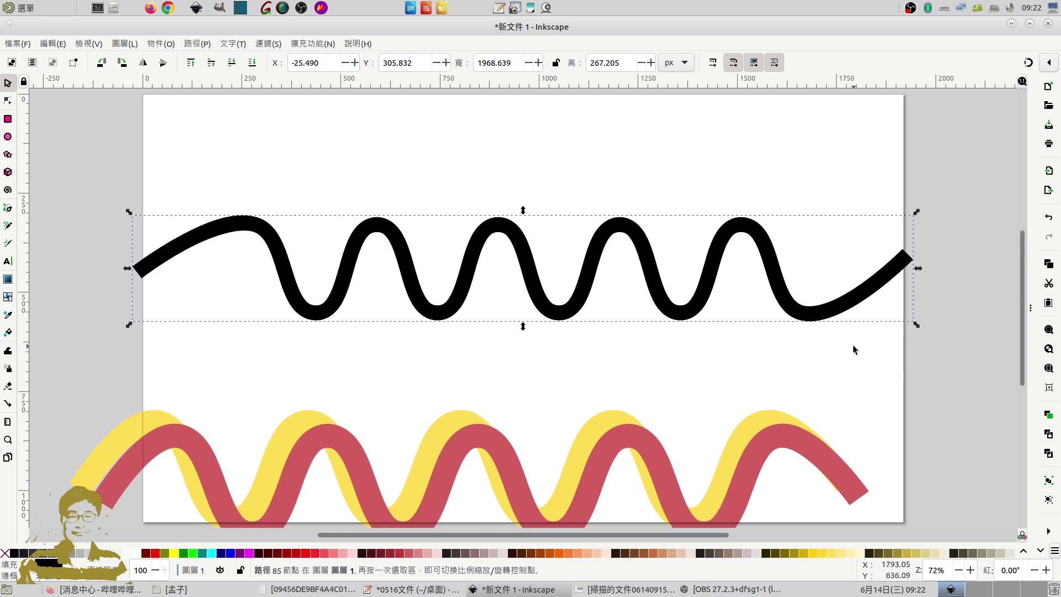
click(915, 553)
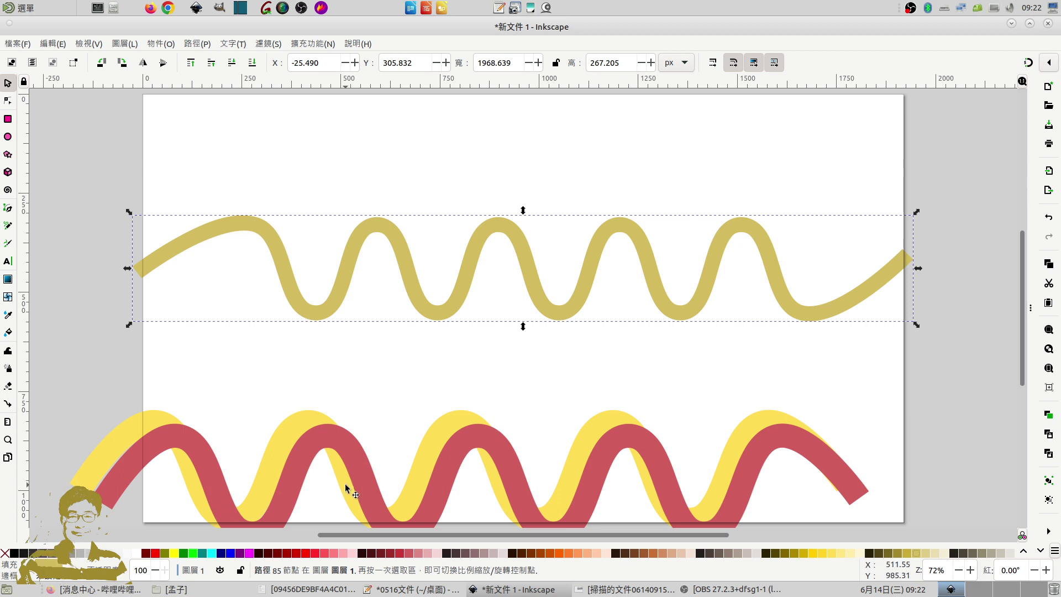
click(638, 235)
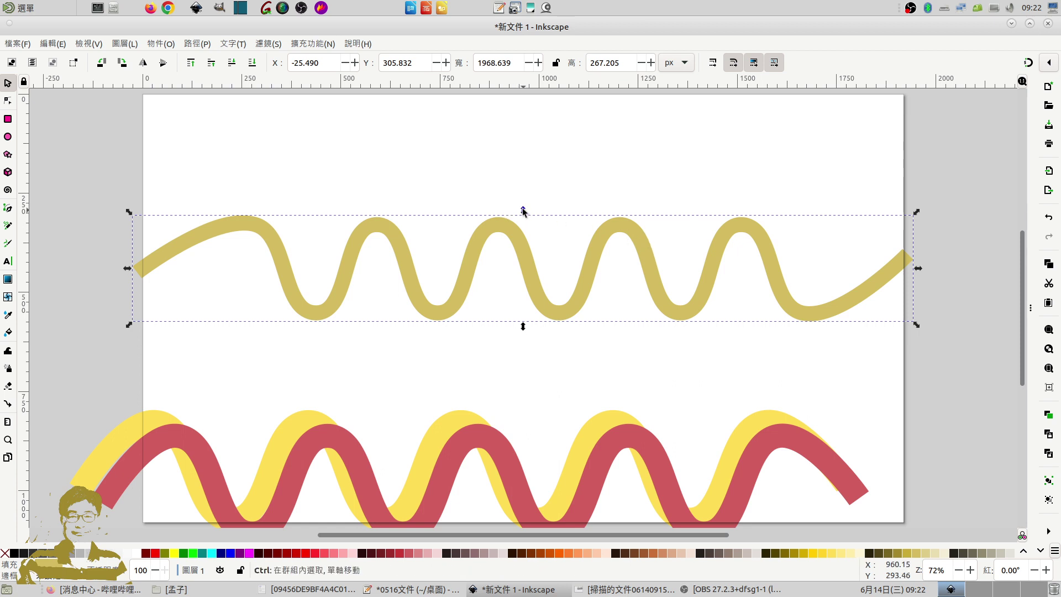
drag(523, 211, 523, 202)
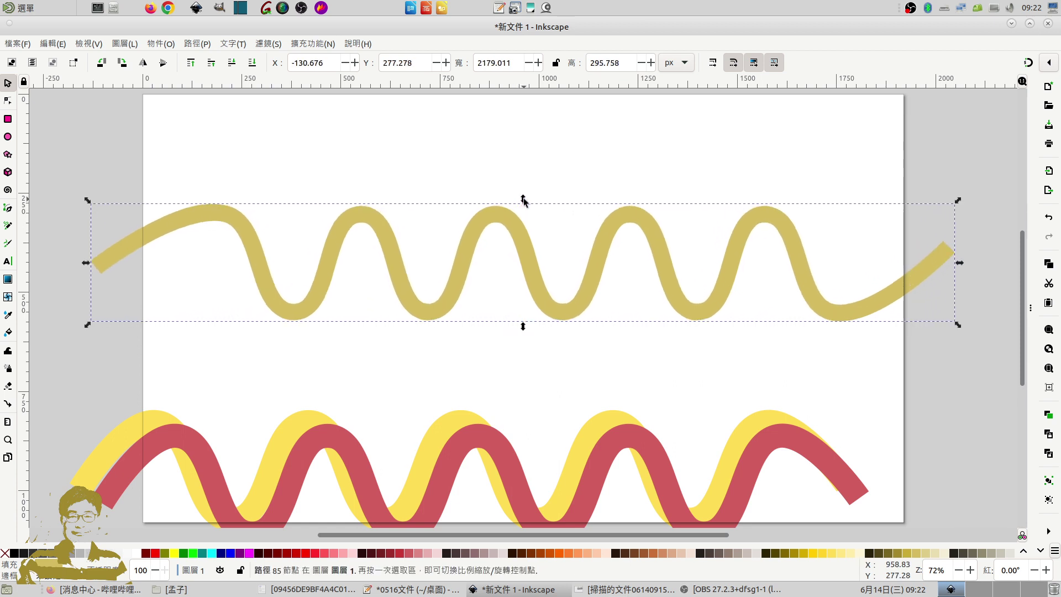
- Raise the olive wave higher up the page and colour the duplicated copy red
click(757, 387)
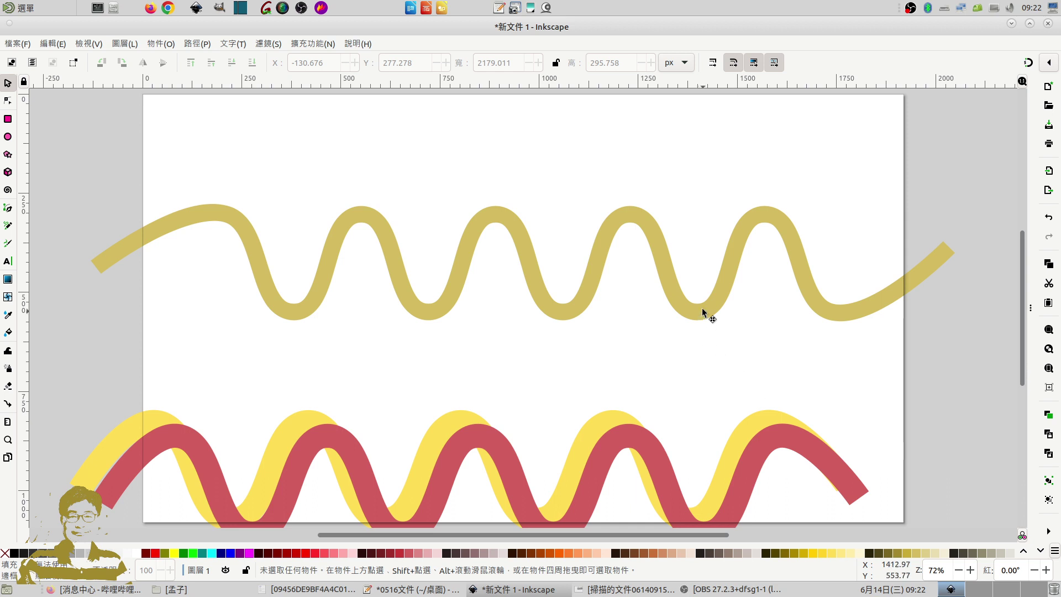
drag(703, 310, 703, 285)
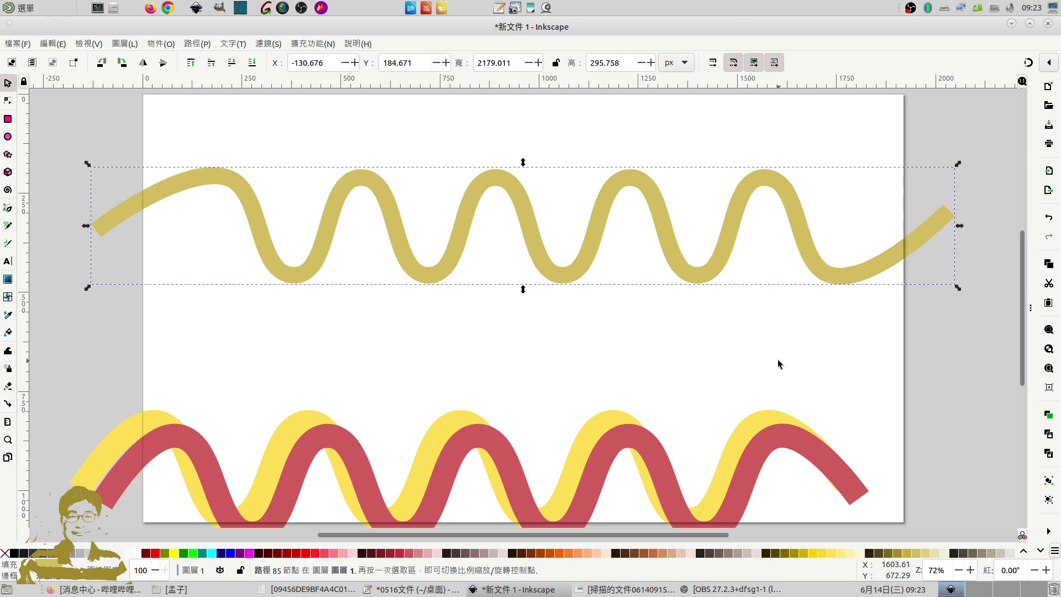
shift+click(412, 553)
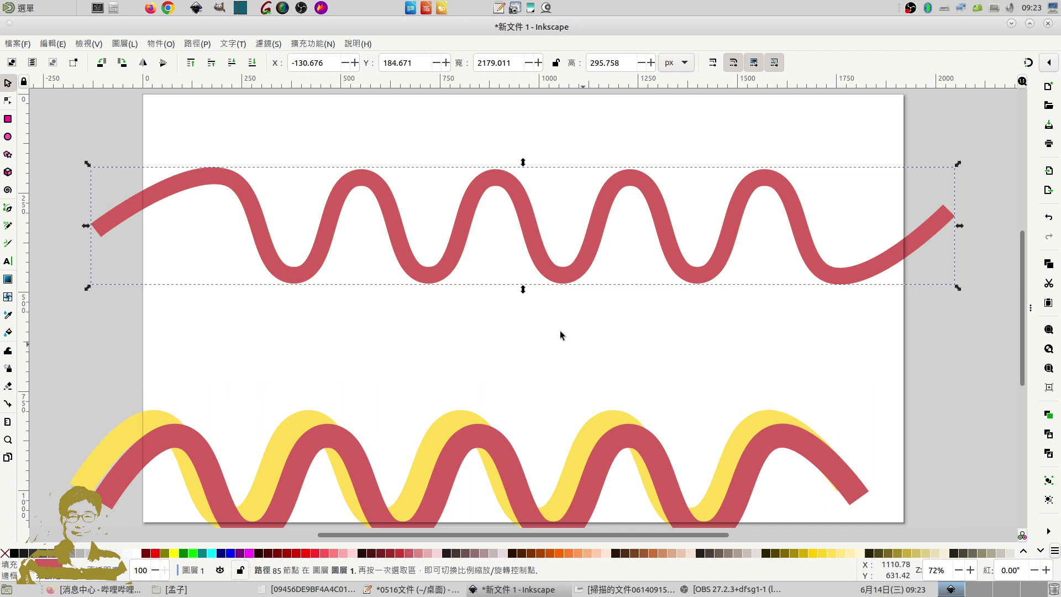
- Nudge the red copy two steps down and one step left of the yellow wave
click(558, 309)
click(564, 276)
key(Down)
key(Down)
key(Down)
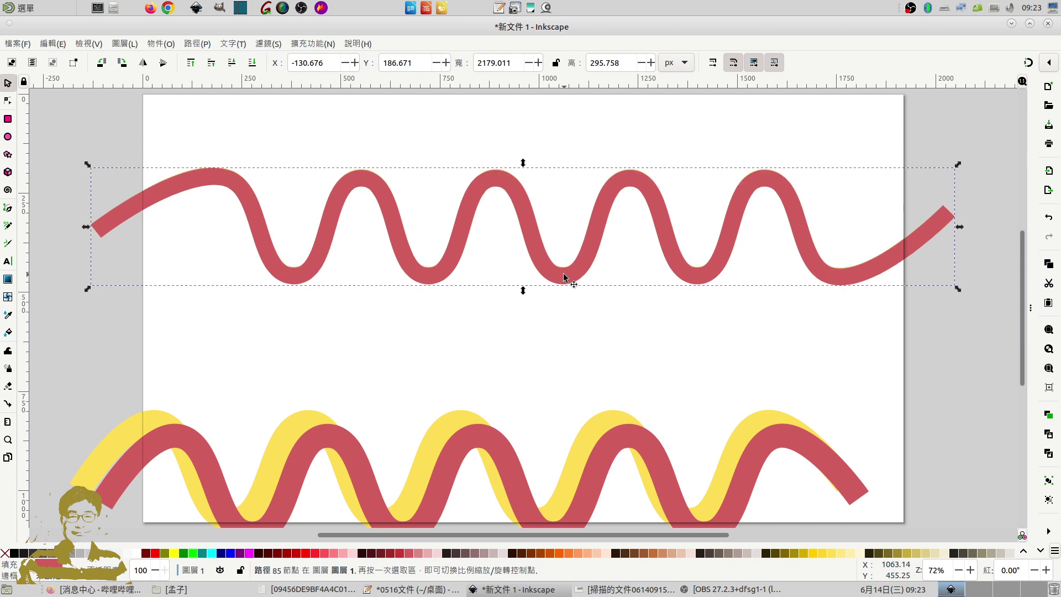
key(Down)
key(Down)
key(Down)
key(Down)
key(Down)
key(Down)
key(Down)
key(Down)
key(Down)
key(Down)
key(Down)
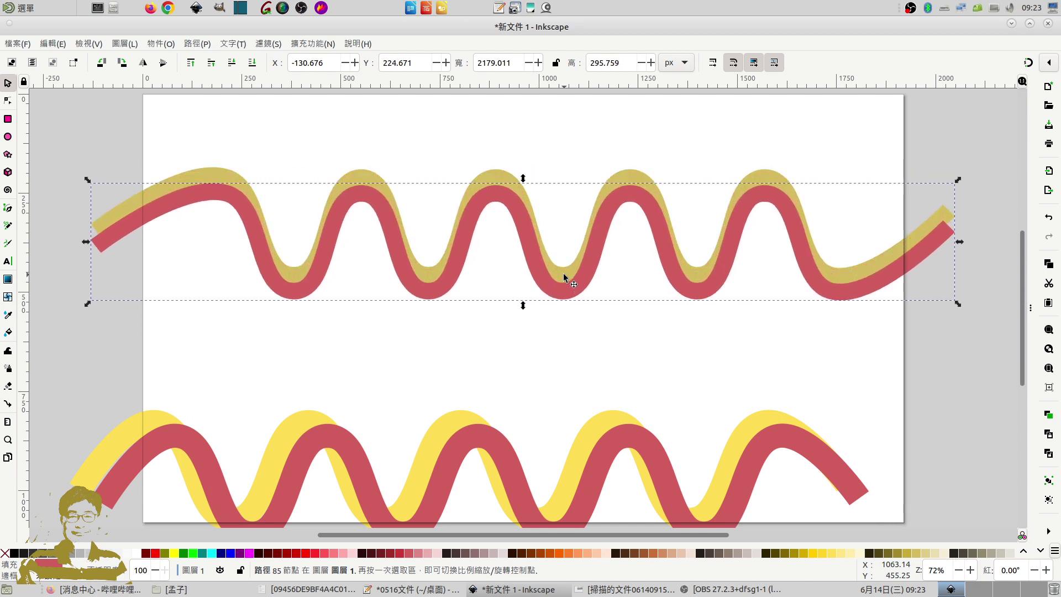
key(Left)
key(Left)
key(Left)
key(Left)
key(Left)
key(Left)
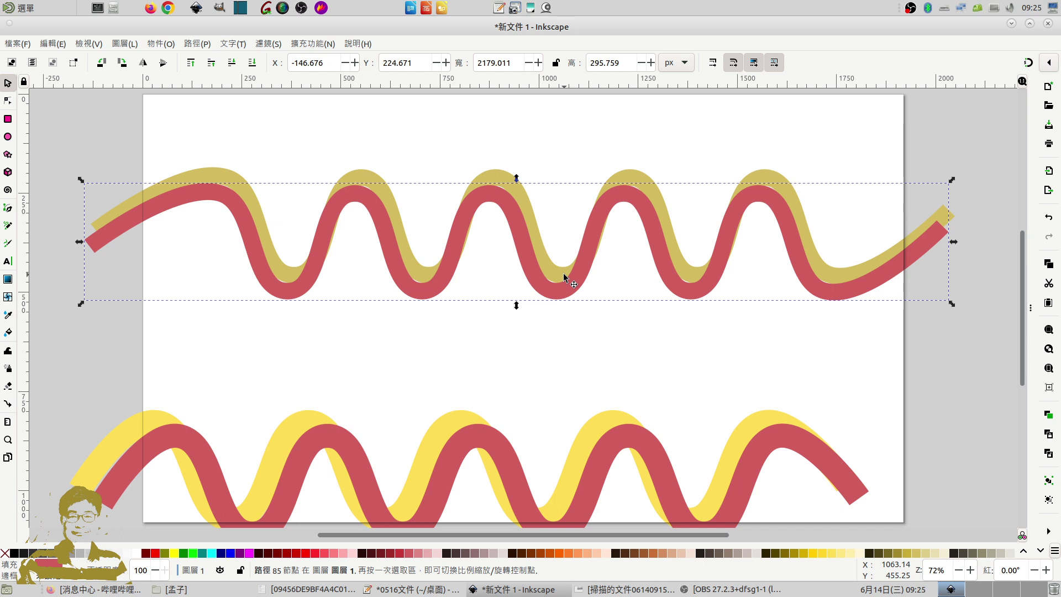
- Right-click on the top bar of the Inkscape window
right_click(914, 8)
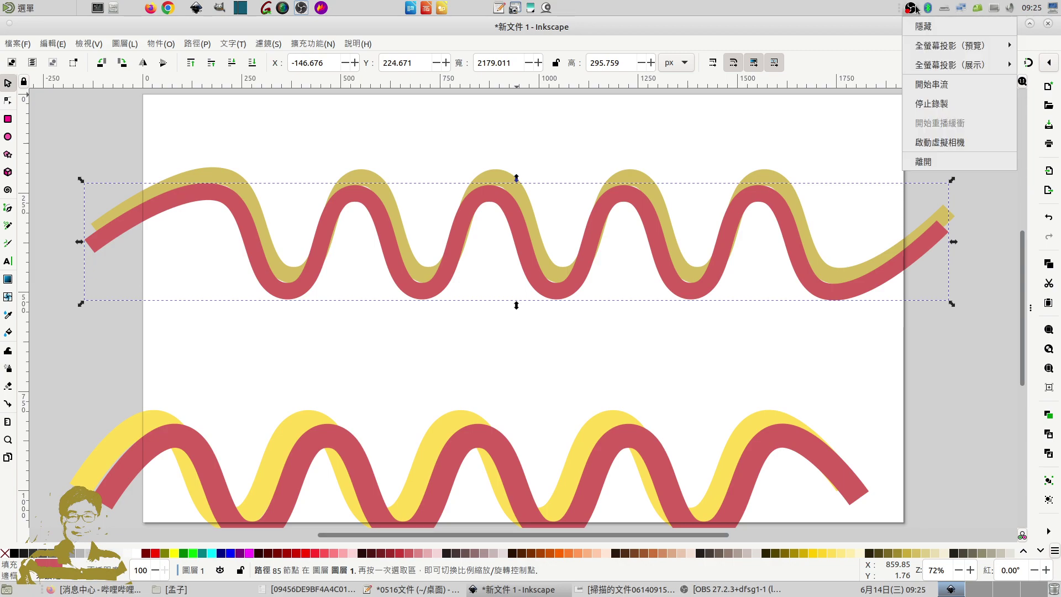